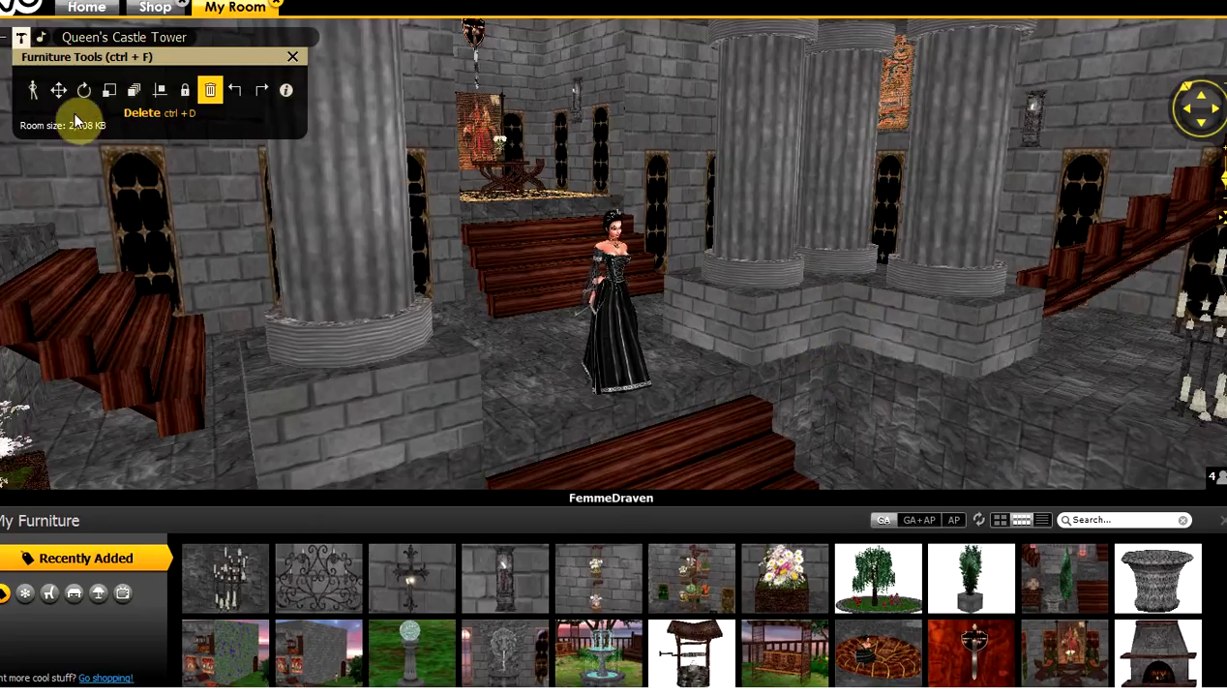
Unlock the candle sconce mounted high on the window wall beside the large wooden staircase
left_click(32, 92)
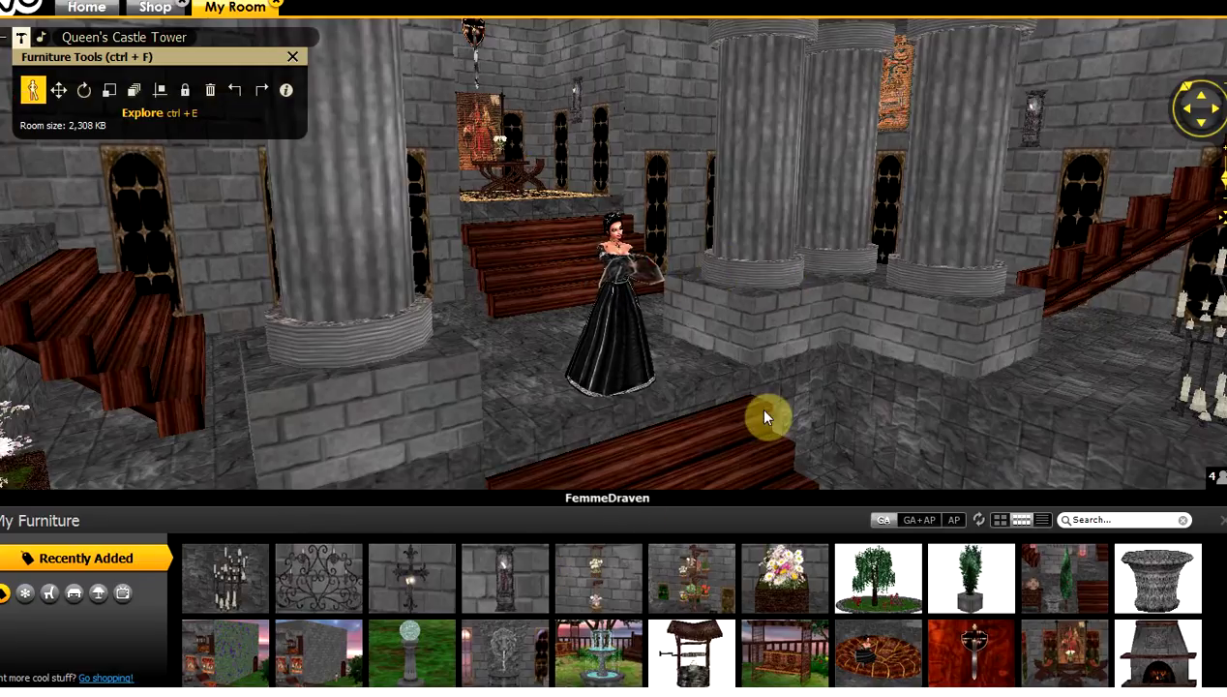
mouse_move(507, 566)
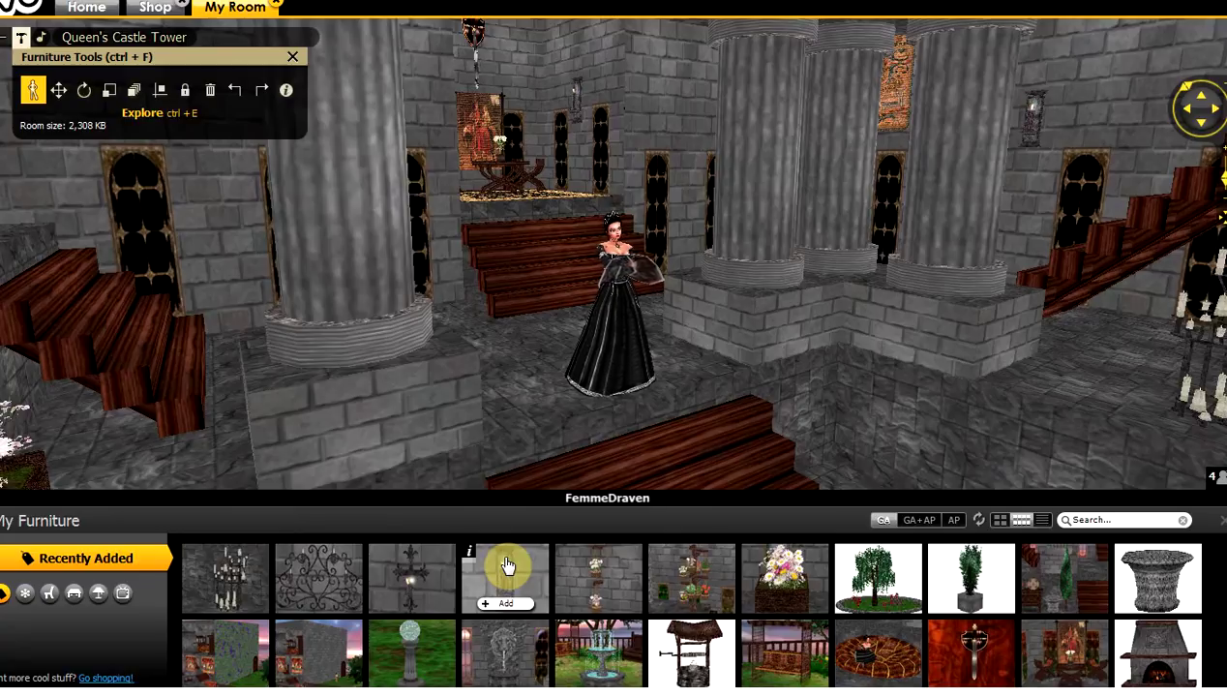
key("Right")
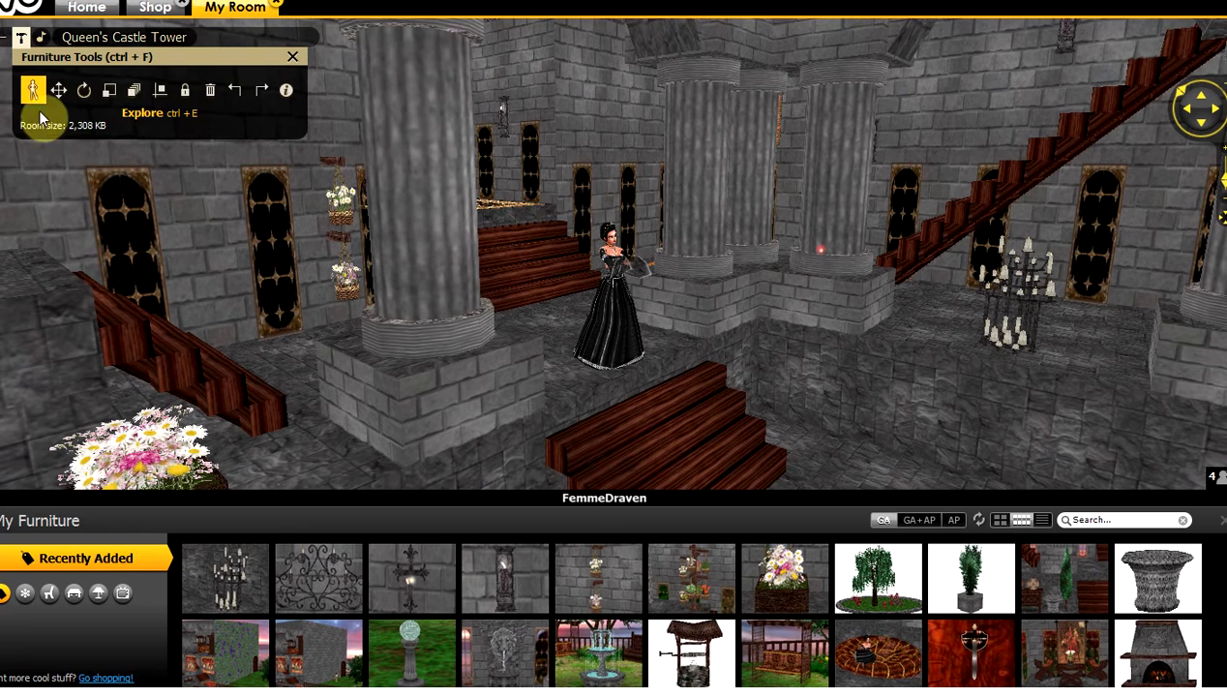
scroll(809, 262, "up", 3)
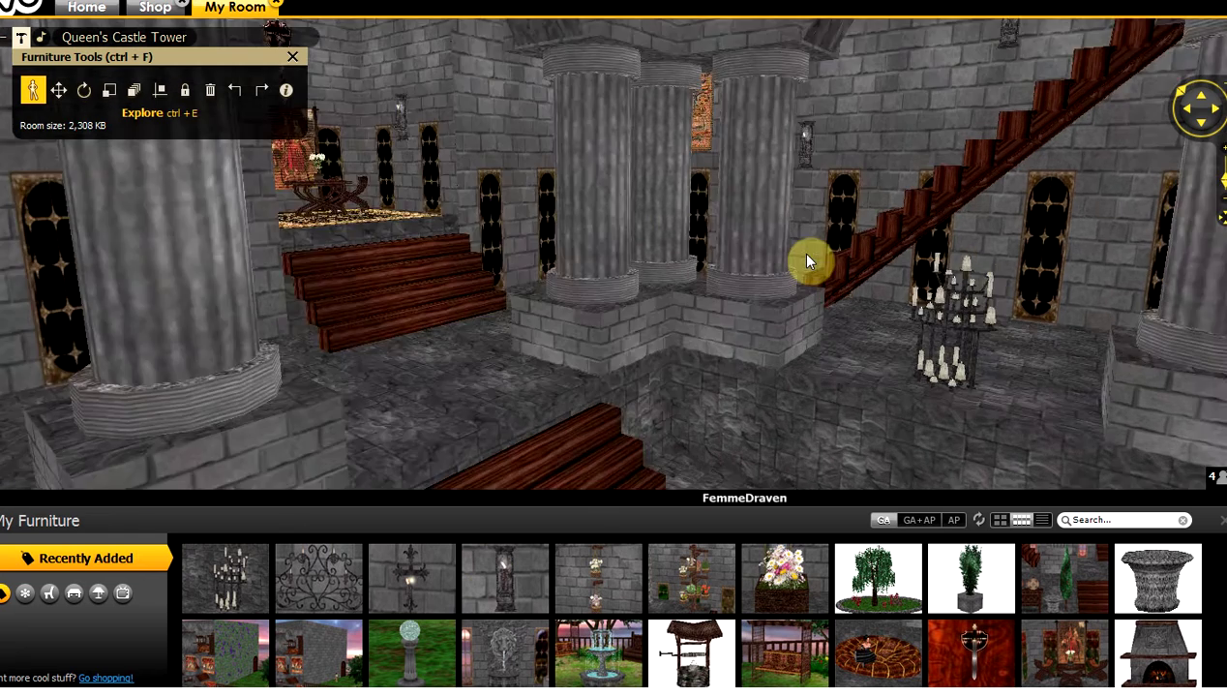
left_click_drag(809, 261, 587, 38)
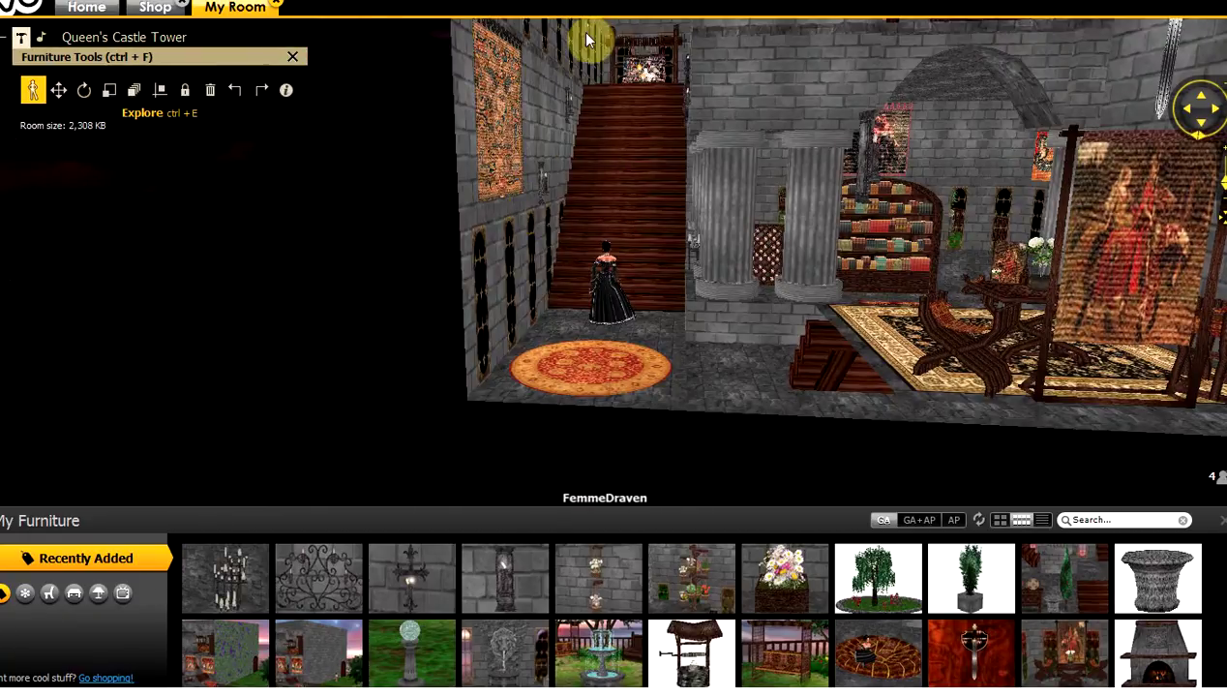
left_click_drag(675, 242, 665, 236)
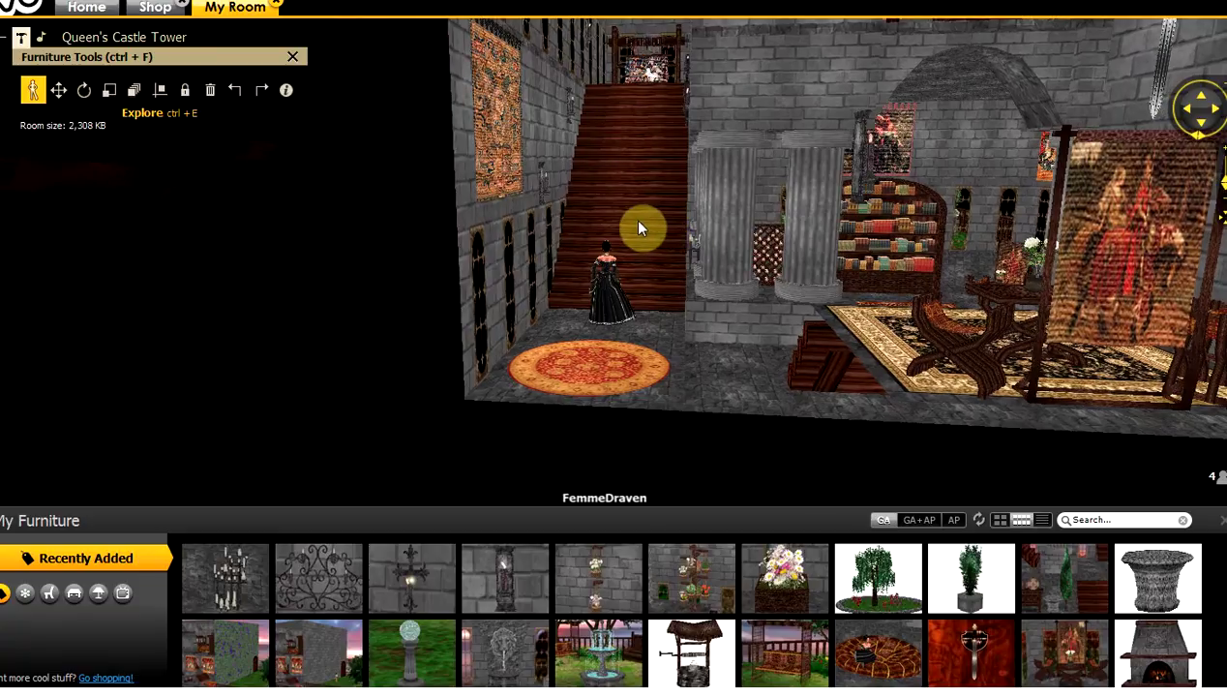
scroll(629, 216, "up", 3)
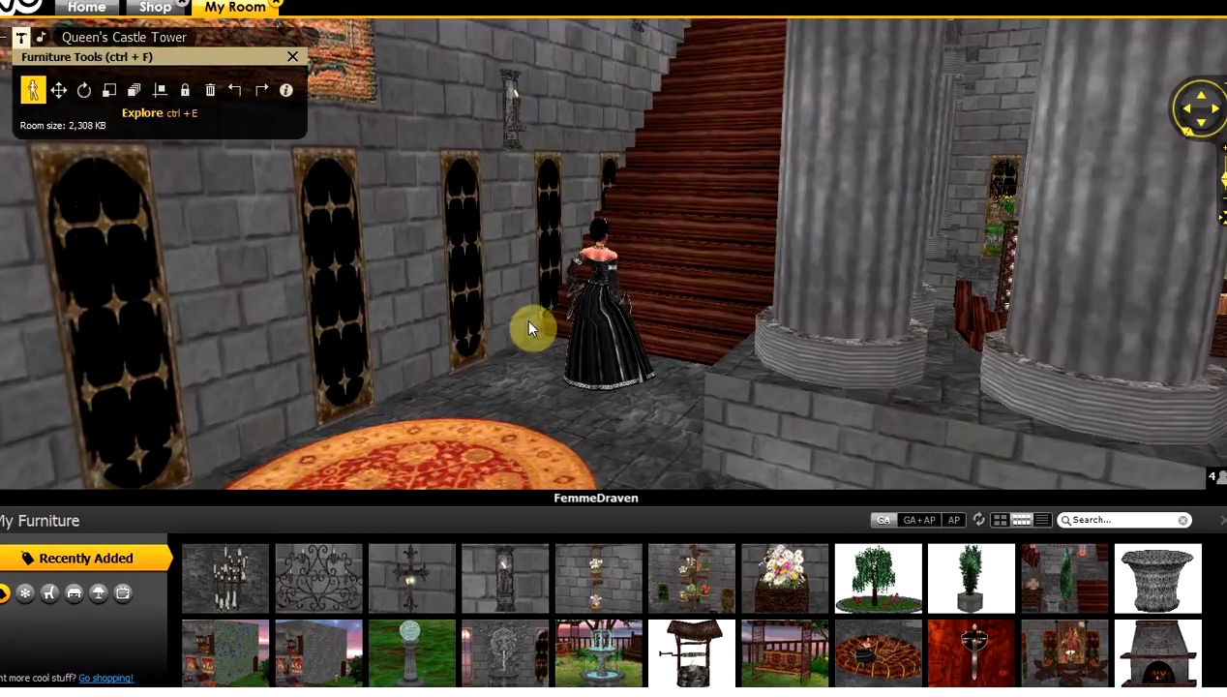
left_click_drag(527, 321, 514, 322)
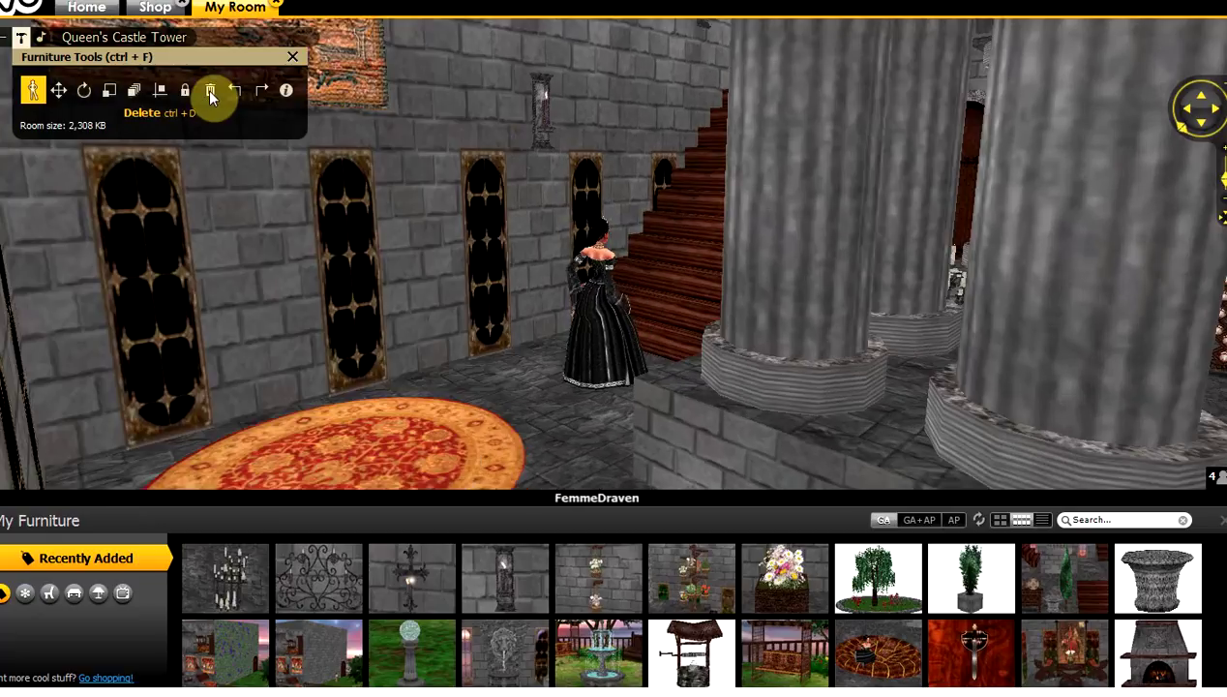
left_click(210, 90)
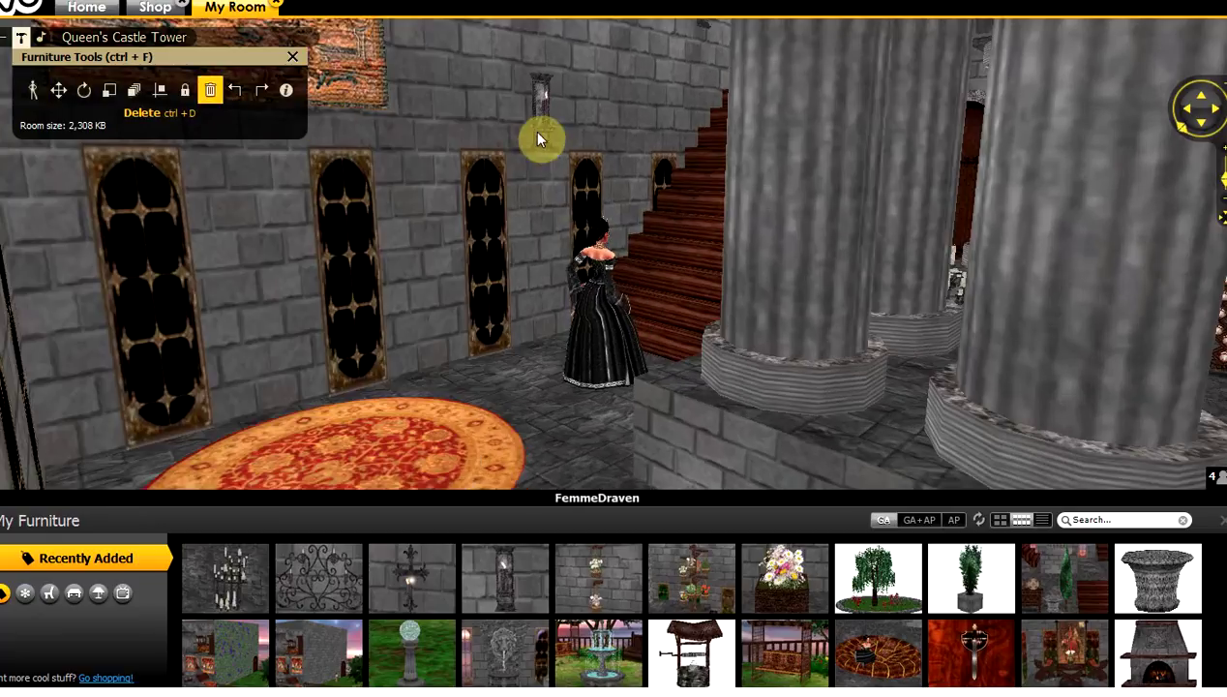
left_click(184, 90)
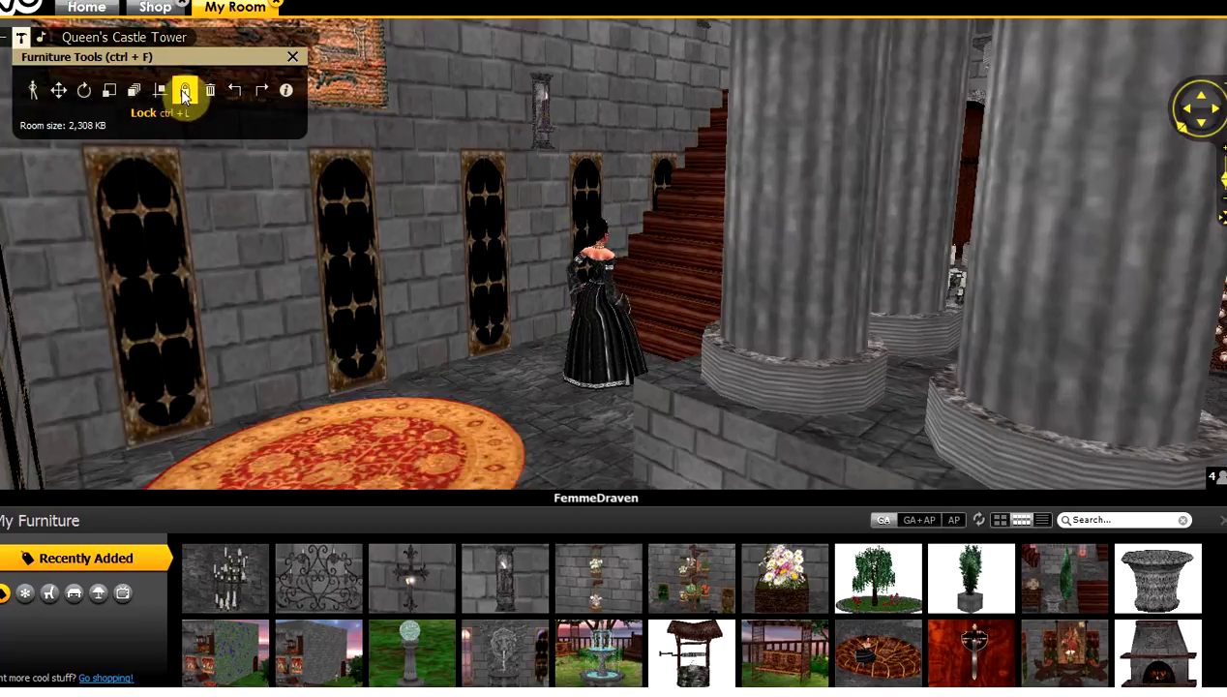
left_click(545, 143)
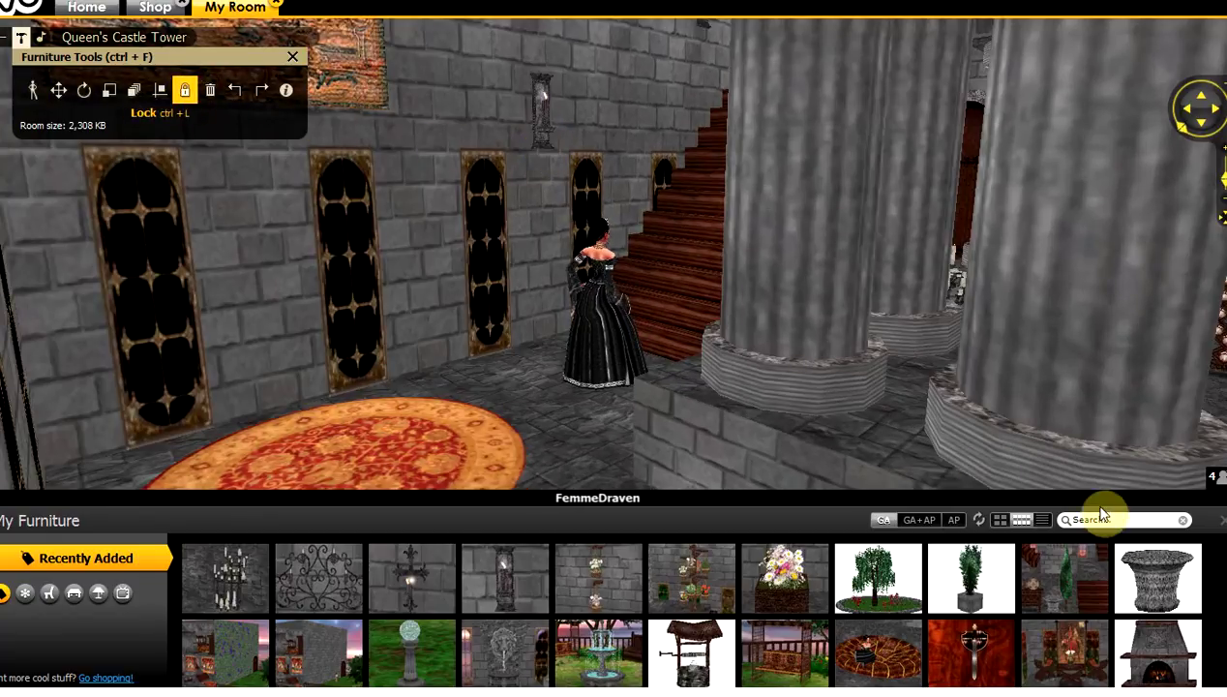
Delete the unlocked candle sconce from the window wall
left_click(1221, 530)
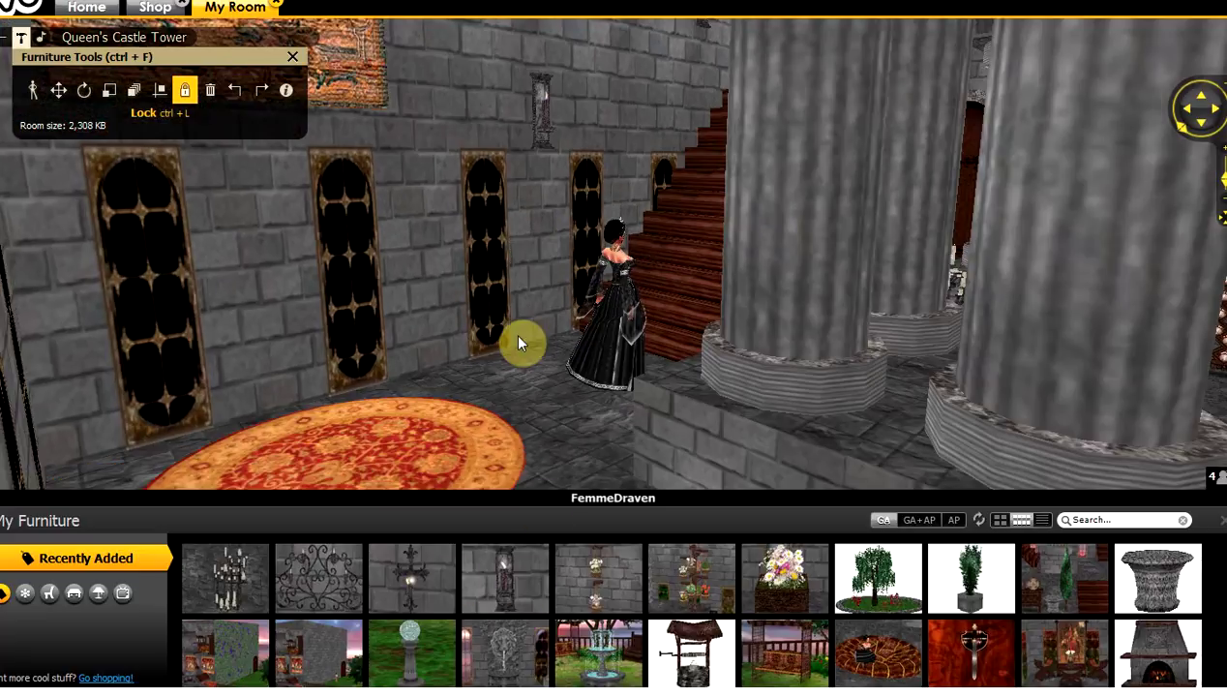
left_click(210, 90)
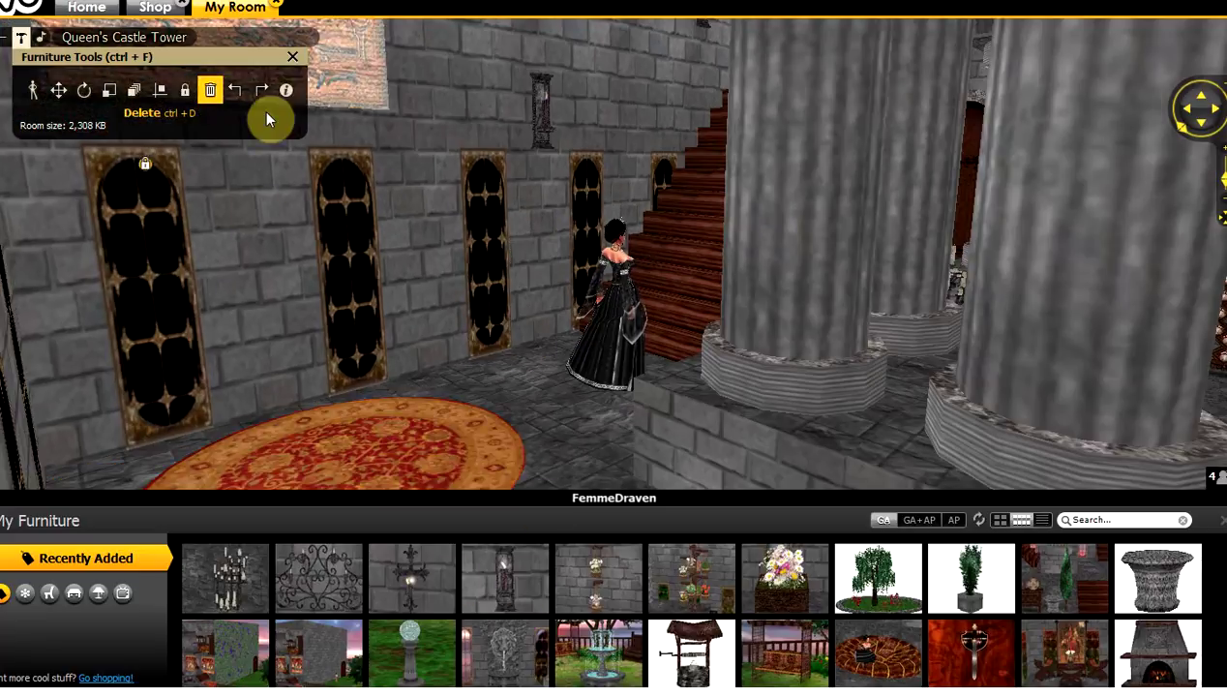
left_click(543, 126)
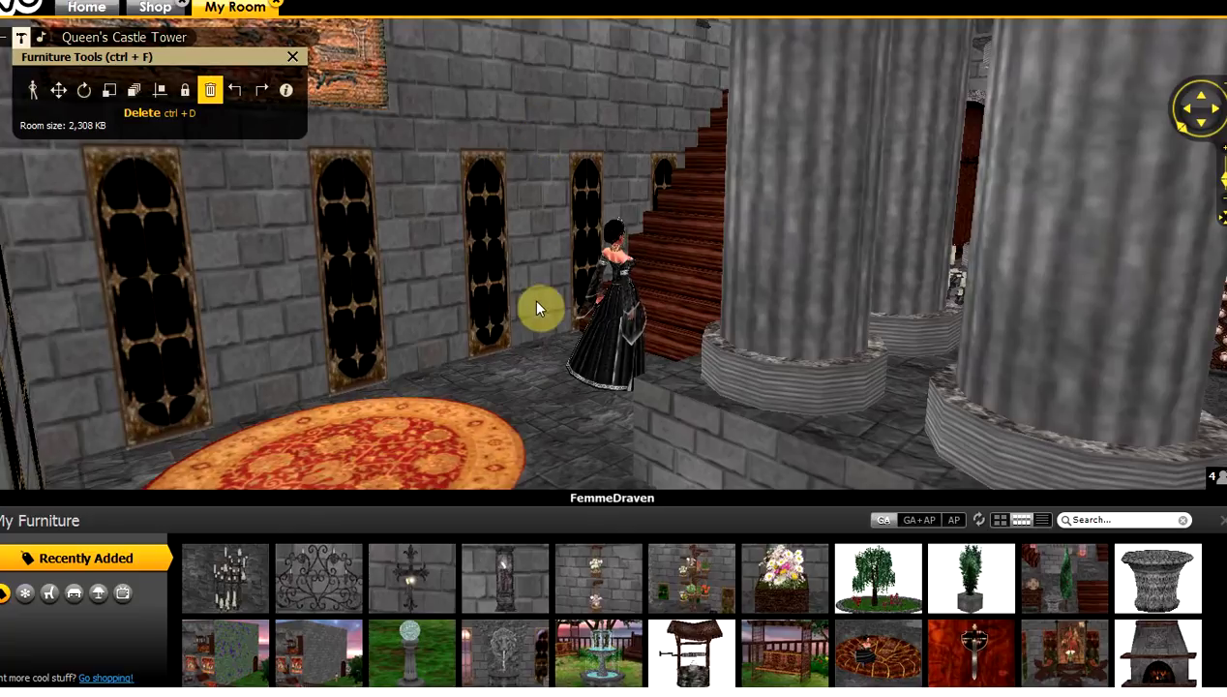
Leave delete mode, add the candle sconce from My Furniture to the room, and close the furniture inventory
left_click(32, 90)
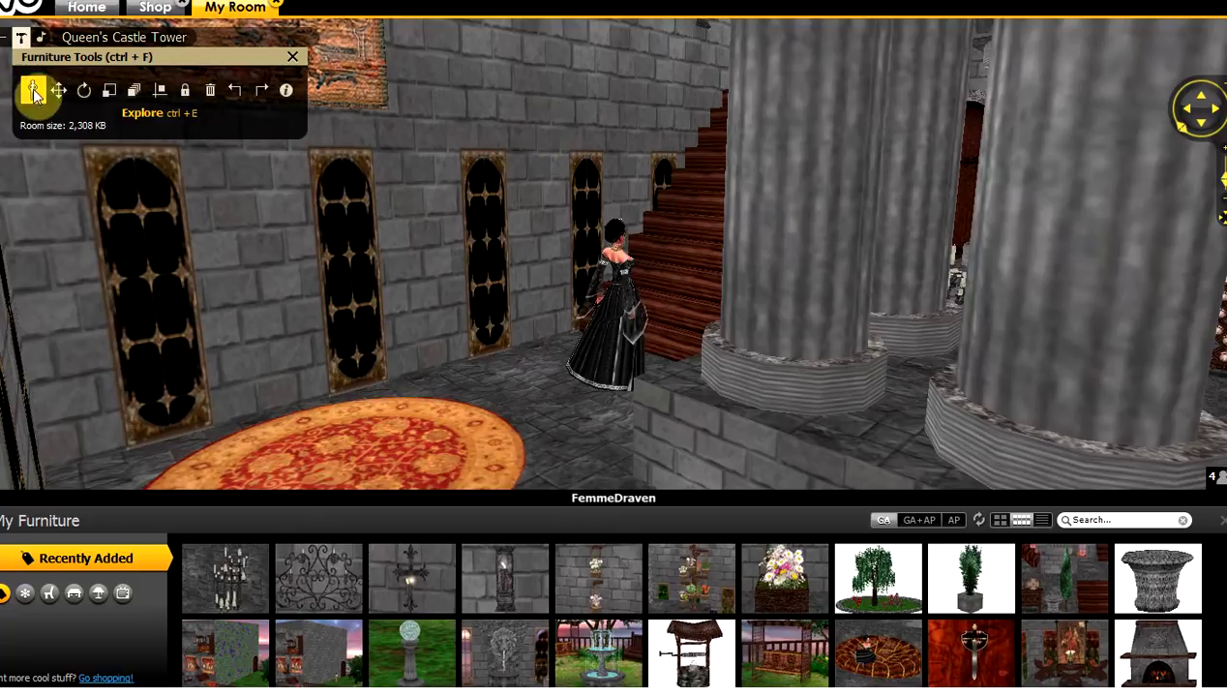
left_click(512, 554)
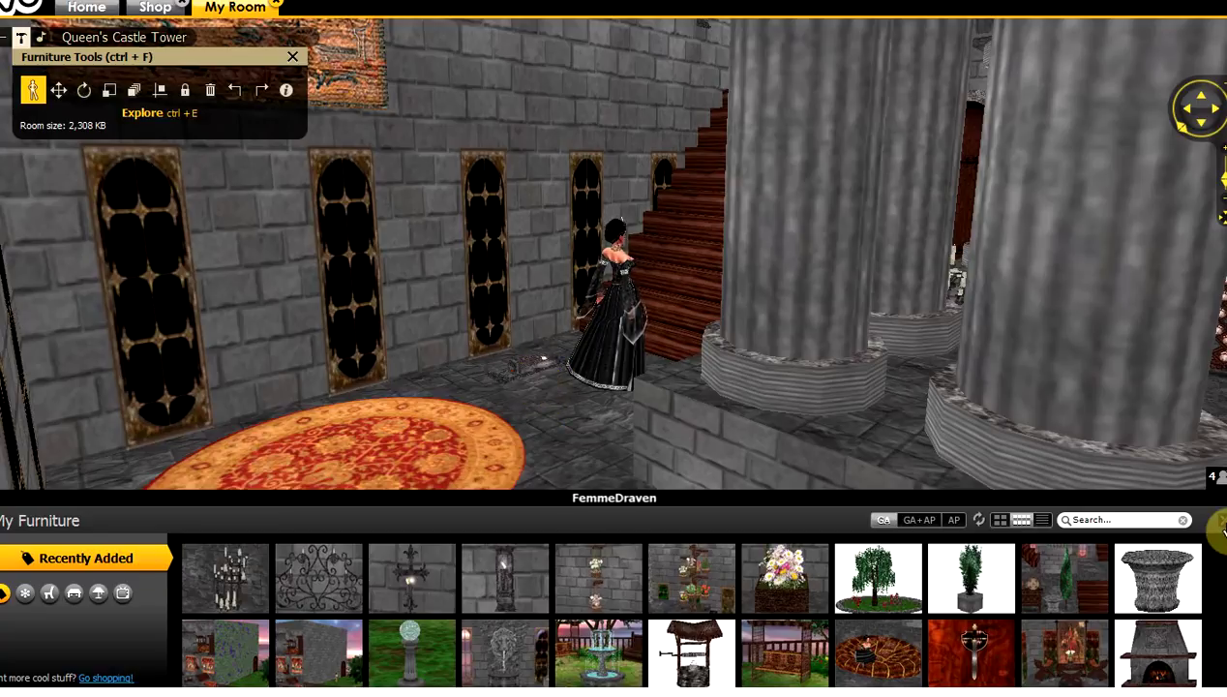
left_click(1222, 525)
Rotate the new sconce lying on the floor so its length runs perpendicular to the window wall
scroll(618, 581, "up", 3)
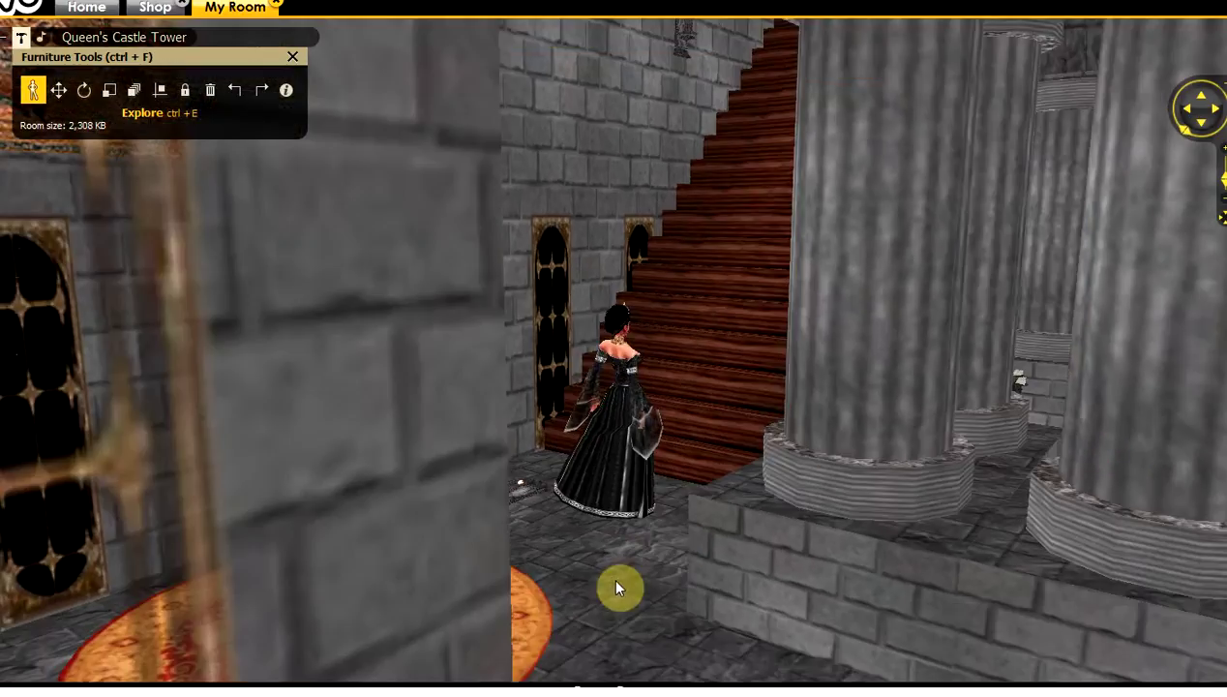
left_click_drag(656, 573, 668, 576)
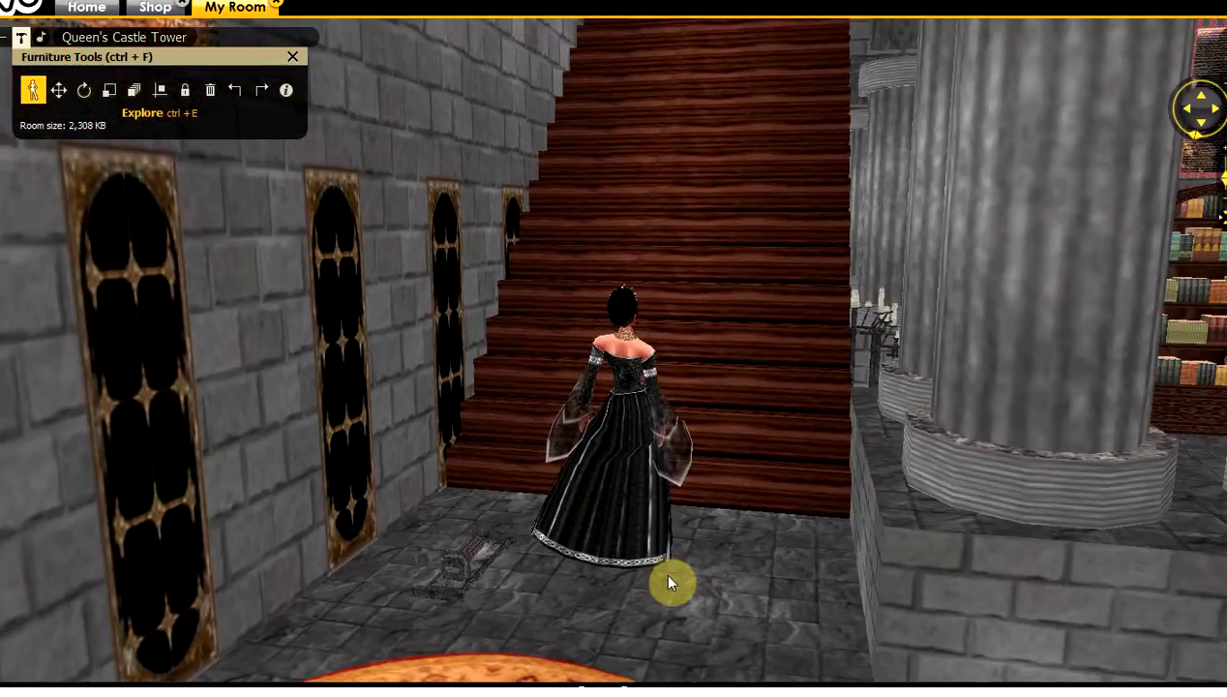
scroll(634, 556, "down", 1)
left_click(83, 90)
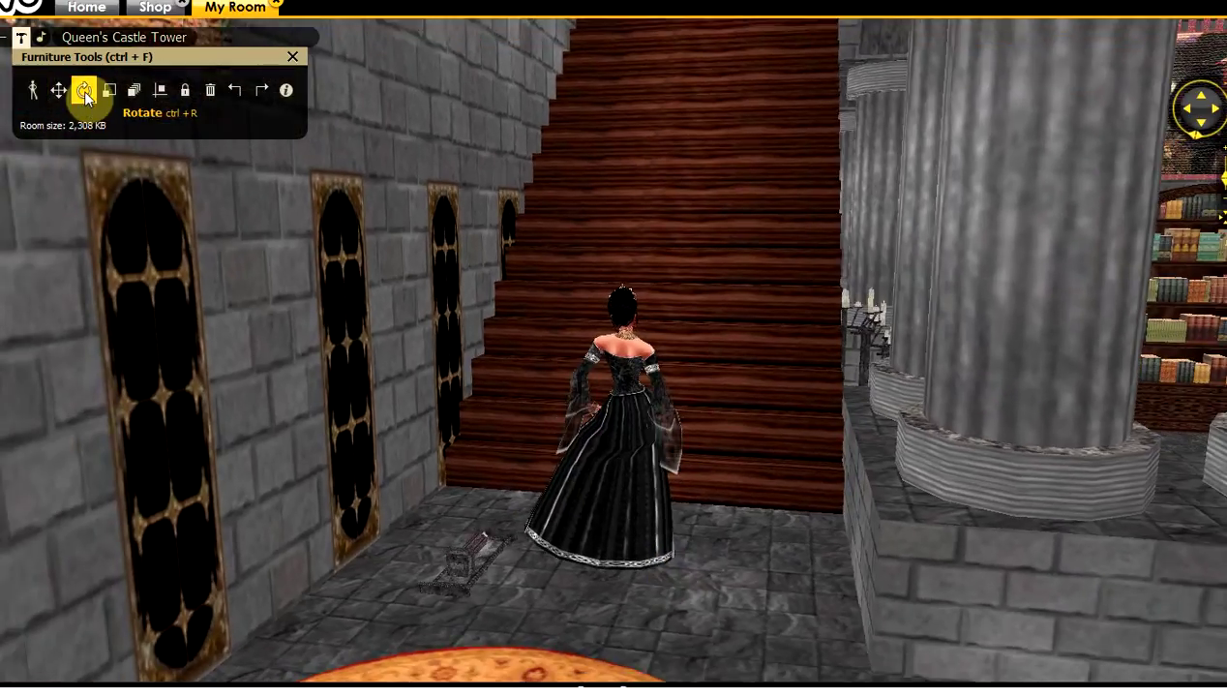
left_click(469, 569)
left_click_drag(471, 571, 581, 568)
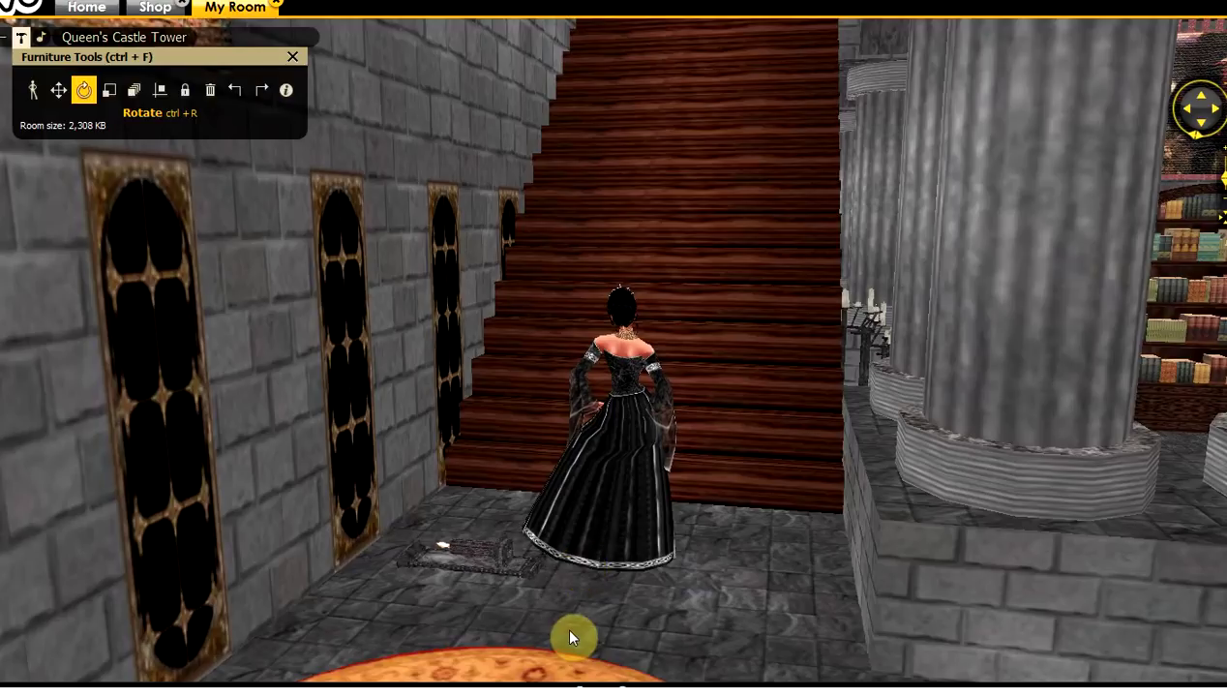
Rotate the sconce upright with its backplate toward the window wall, checking its orientation from the side
left_click_drag(570, 632, 590, 634)
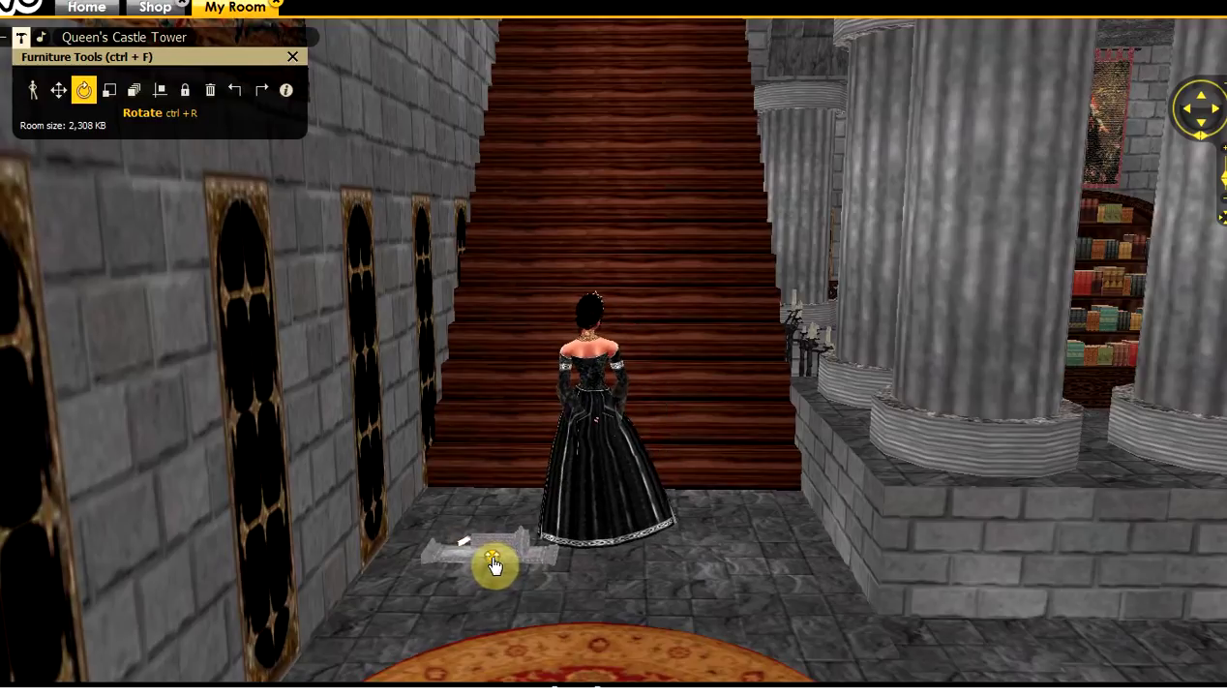
left_click_drag(493, 564, 594, 621)
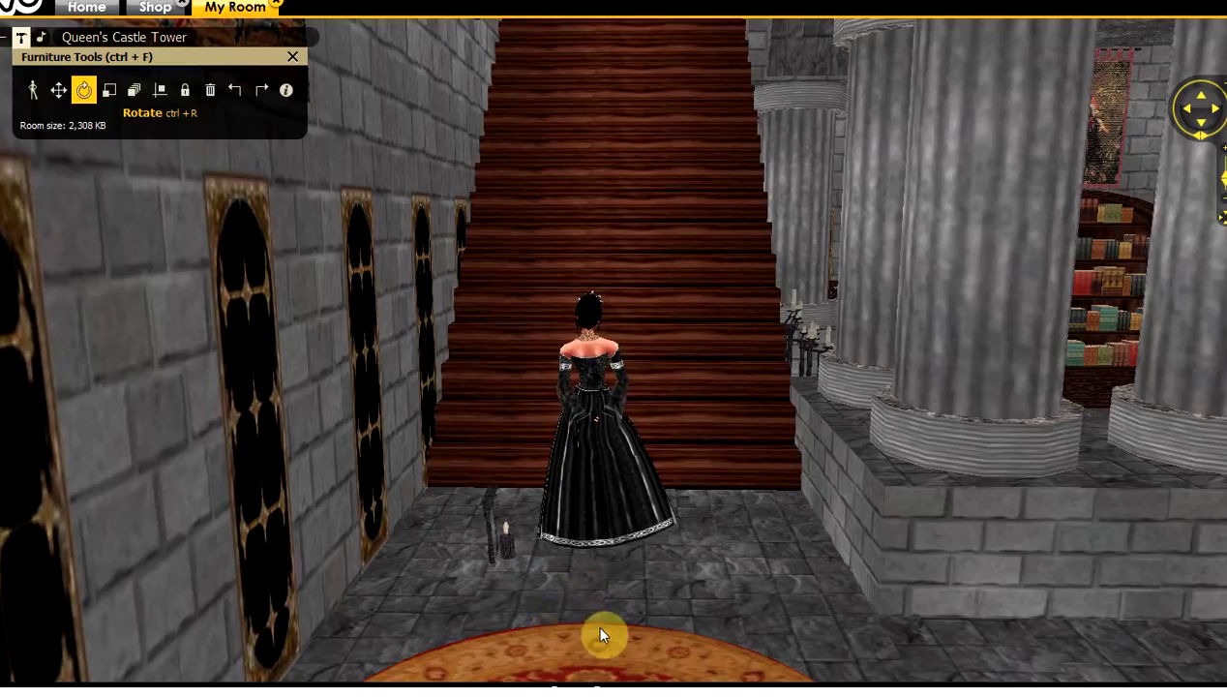
left_click_drag(520, 619, 453, 603)
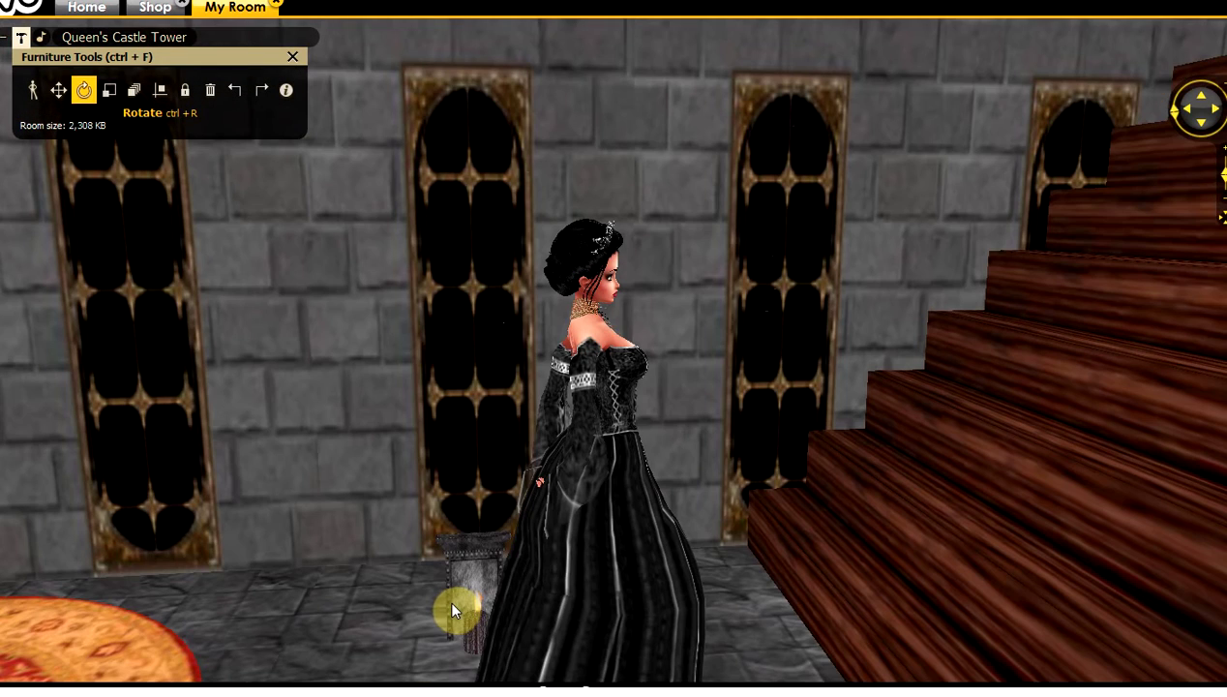
scroll(453, 603, "up", 3)
left_click_drag(364, 617, 495, 581)
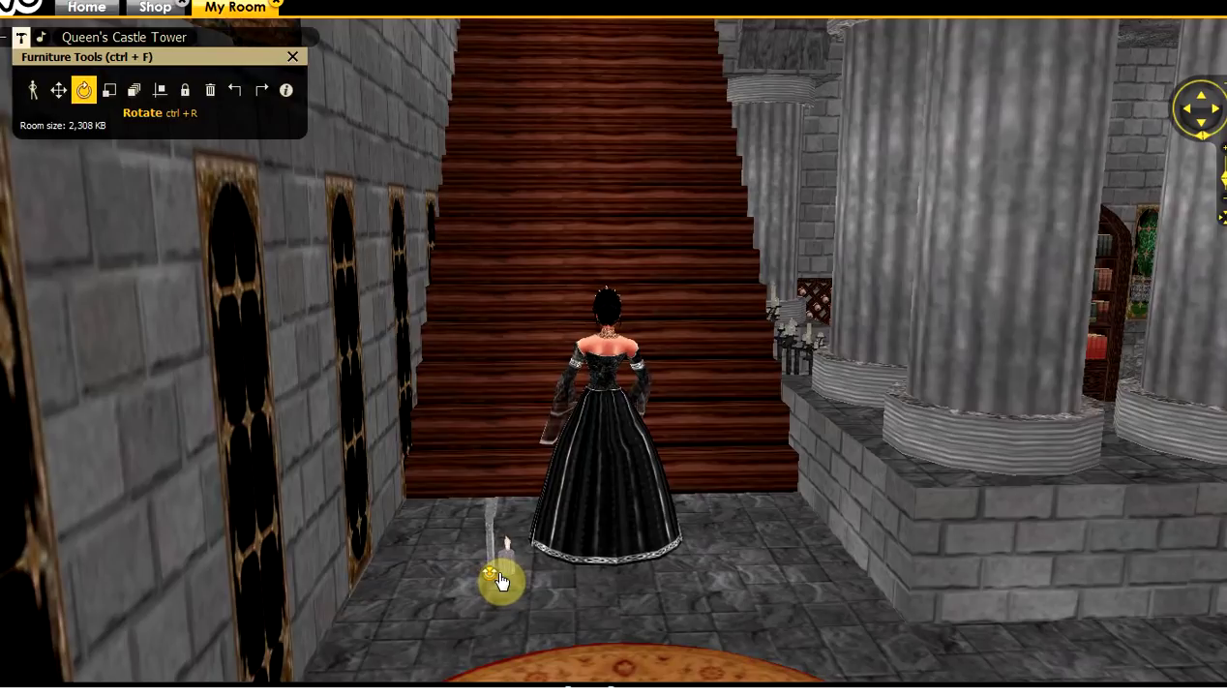
left_click(87, 96)
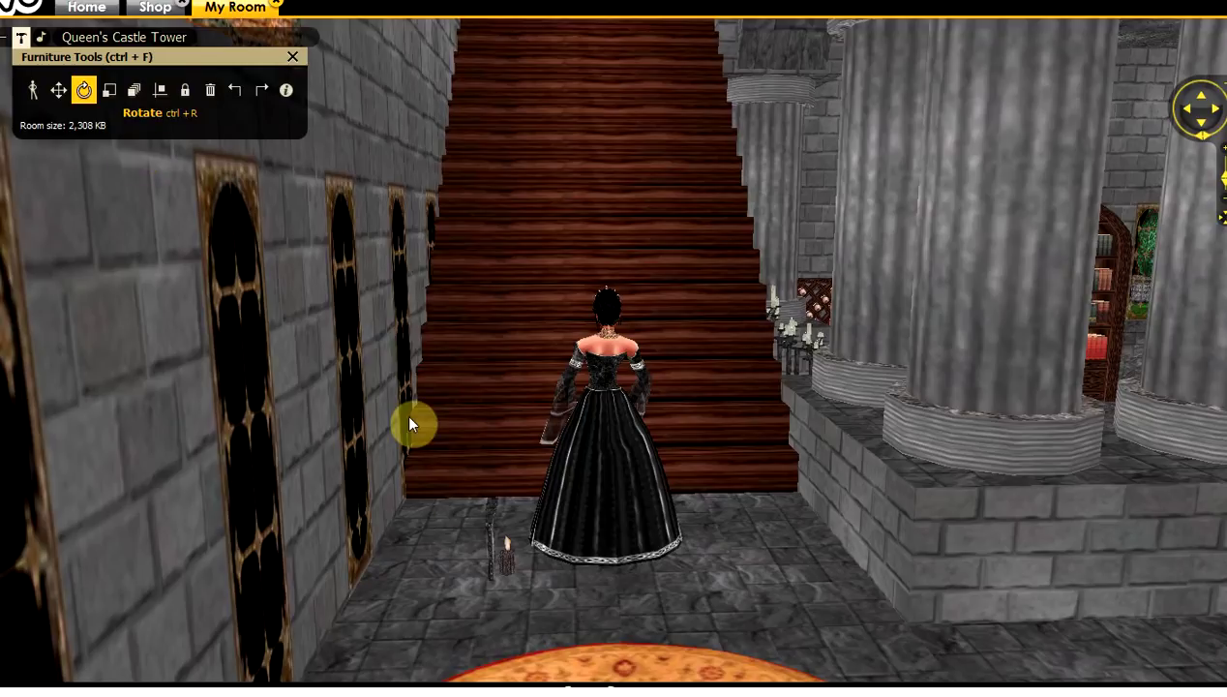
left_click(499, 570)
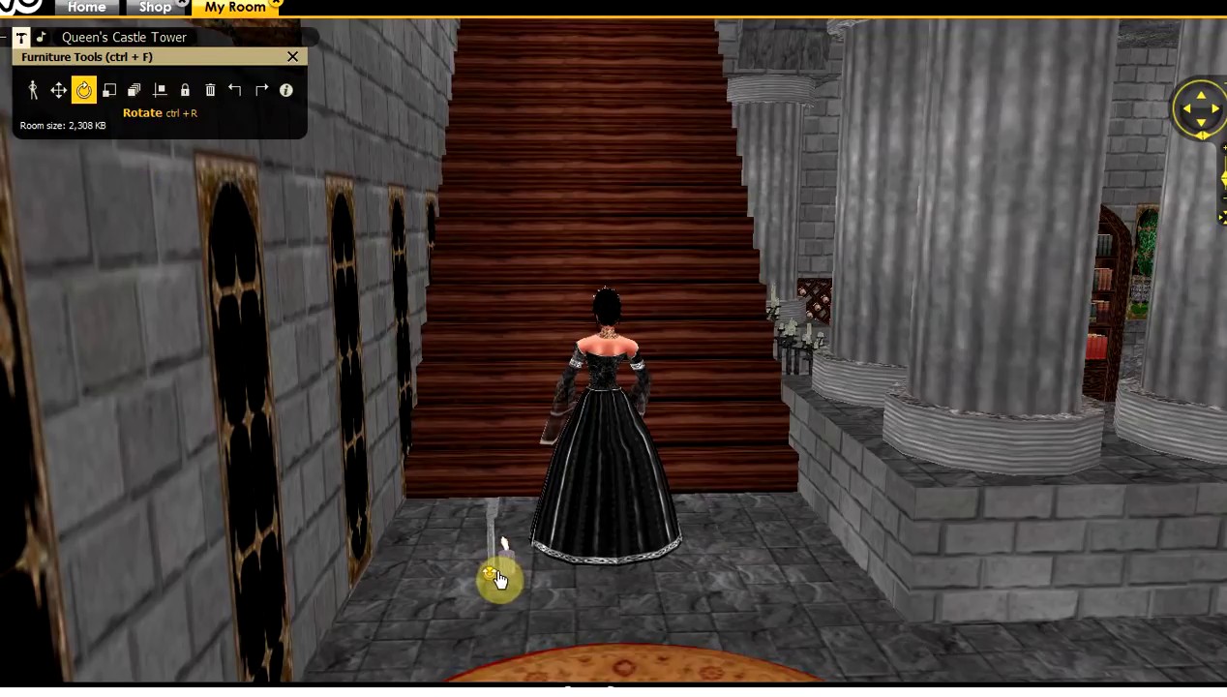
mouse_move(498, 579)
left_mouse_down()
mouse_move(502, 538)
mouse_move(494, 585)
left_mouse_up()
Move the sconce up off the floor and over toward the window wall
left_click(58, 89)
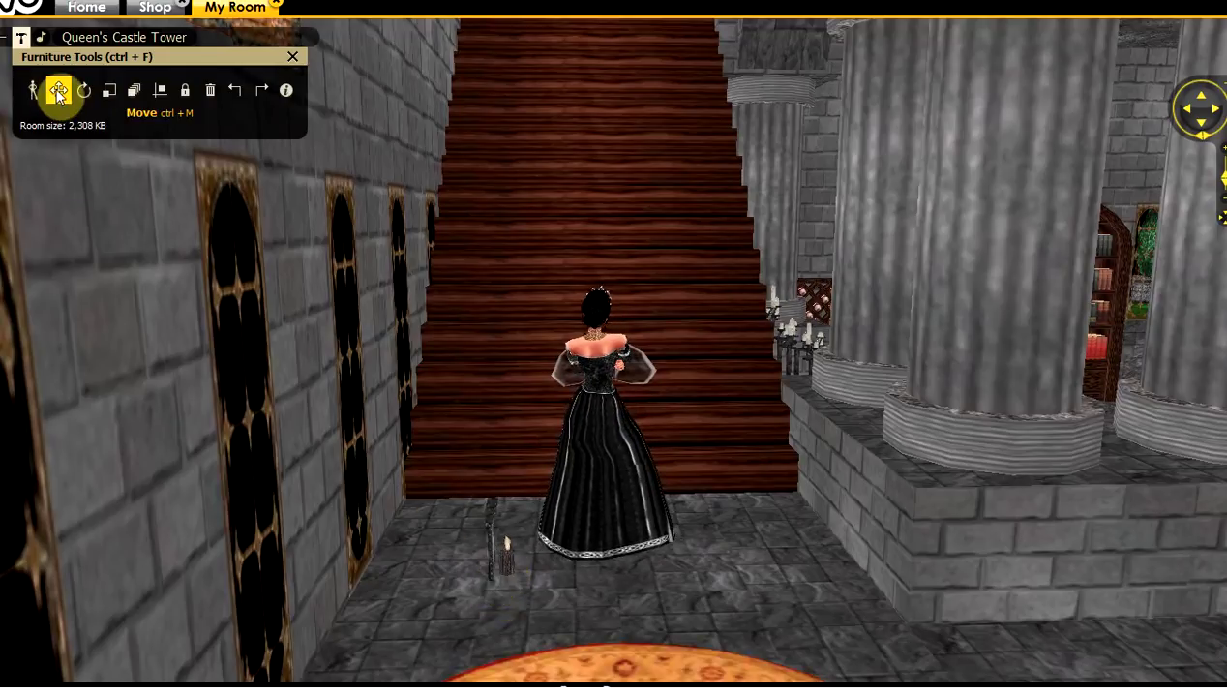
left_click(488, 538)
left_click_drag(494, 580, 423, 226)
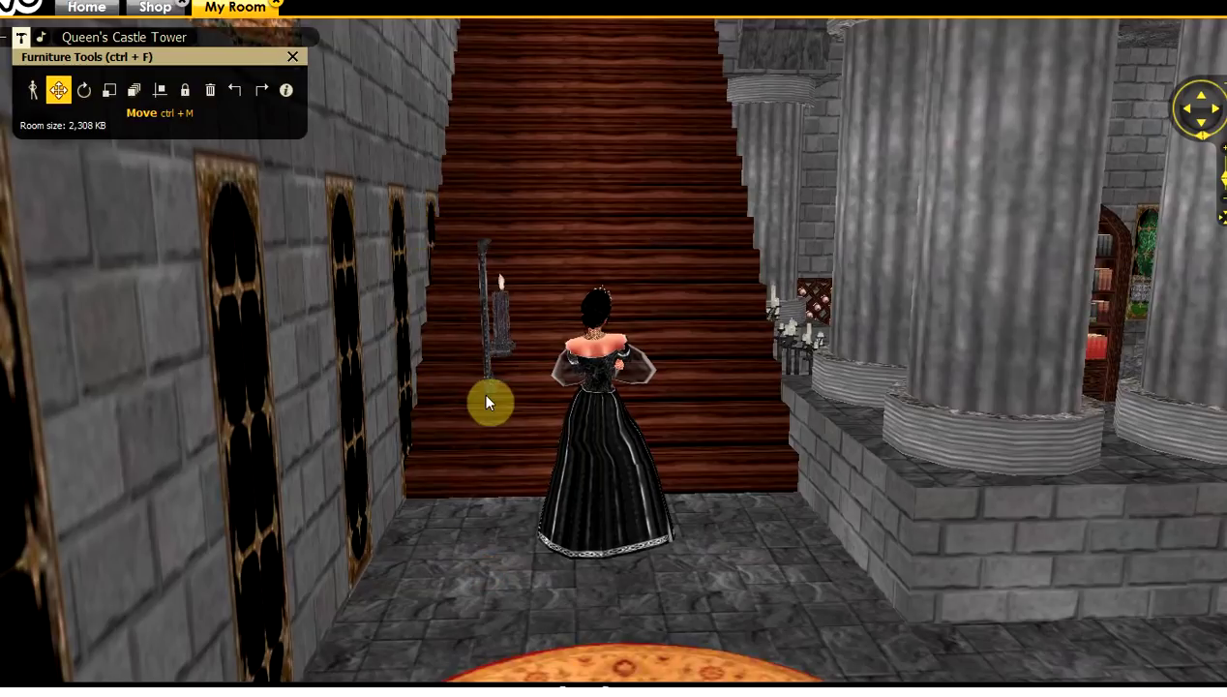
left_click_drag(488, 333, 320, 350)
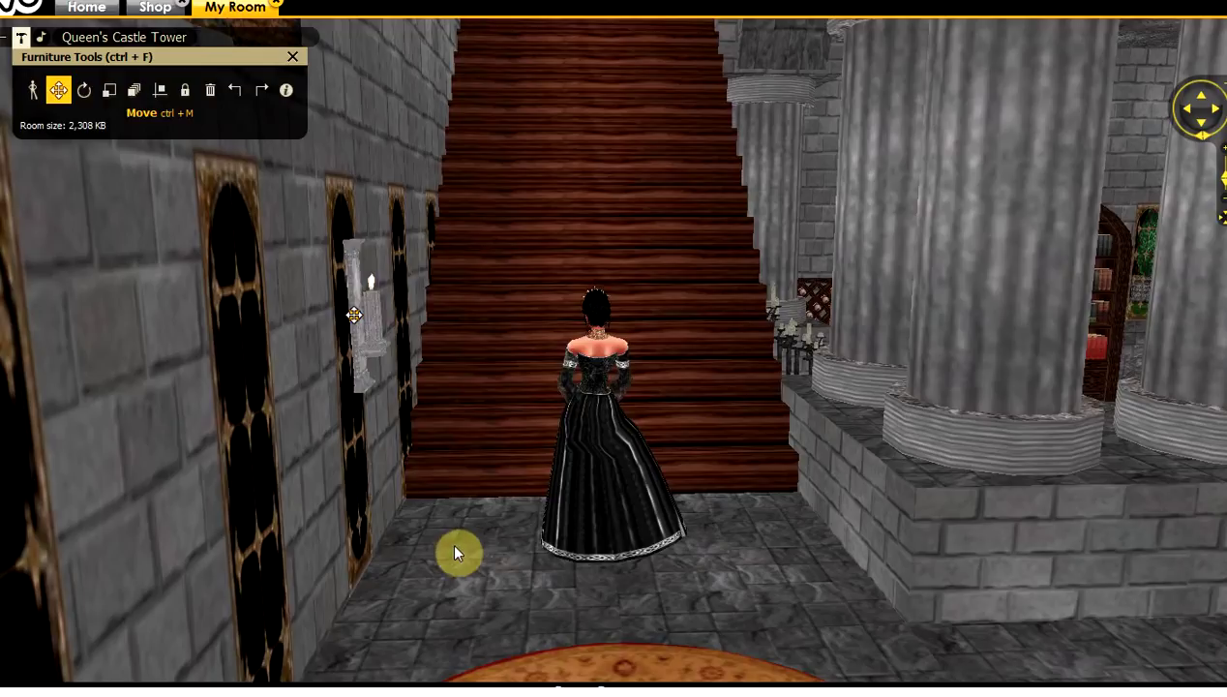
Slide the sconce along the wall into the gap between the two windows beside the staircase
left_click_drag(456, 549, 407, 551)
left_click_drag(333, 535, 309, 525)
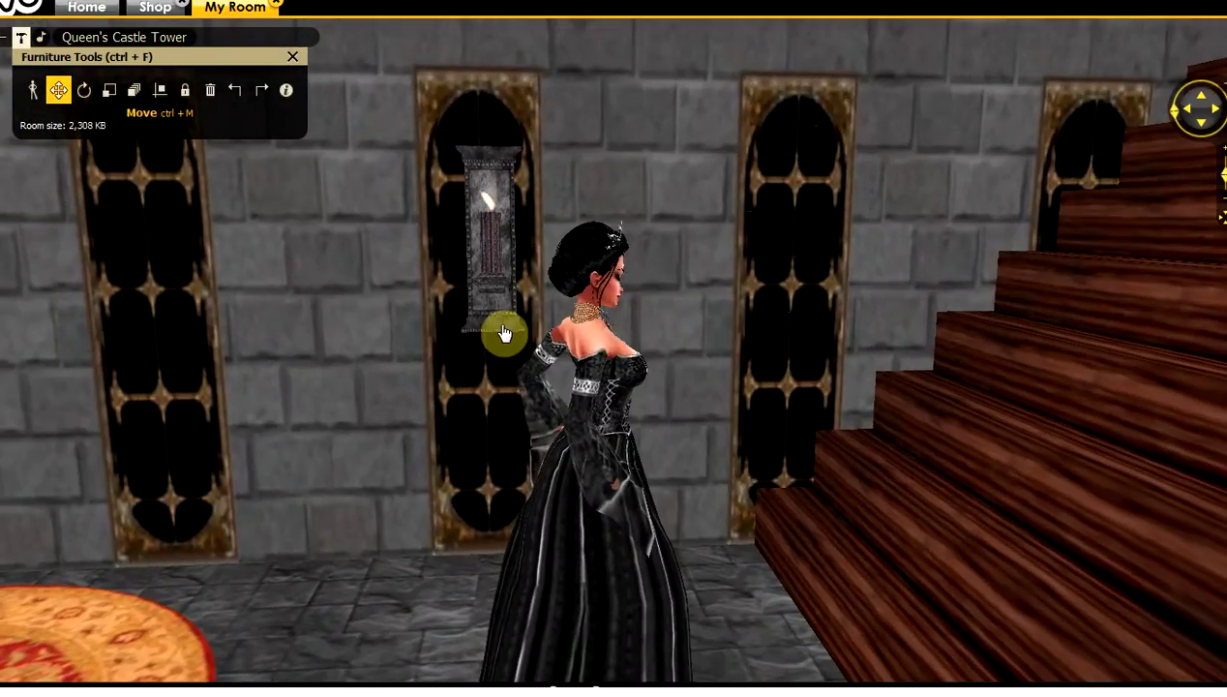
left_click(494, 254)
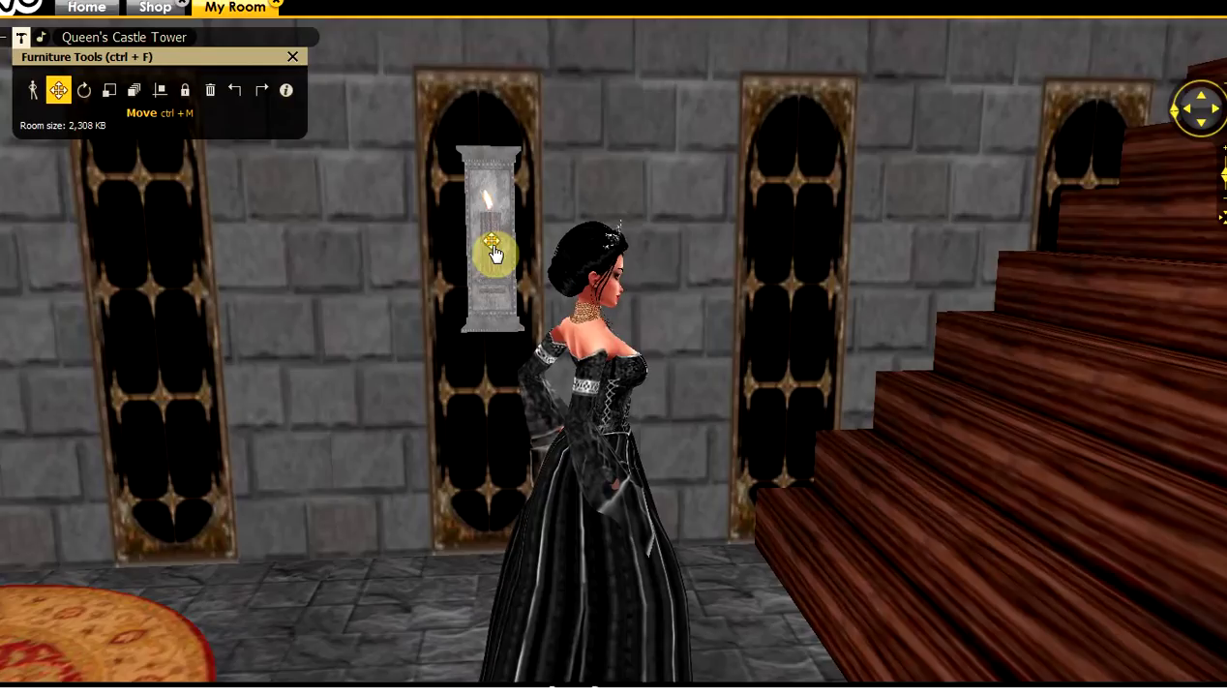
left_click_drag(493, 254, 657, 255)
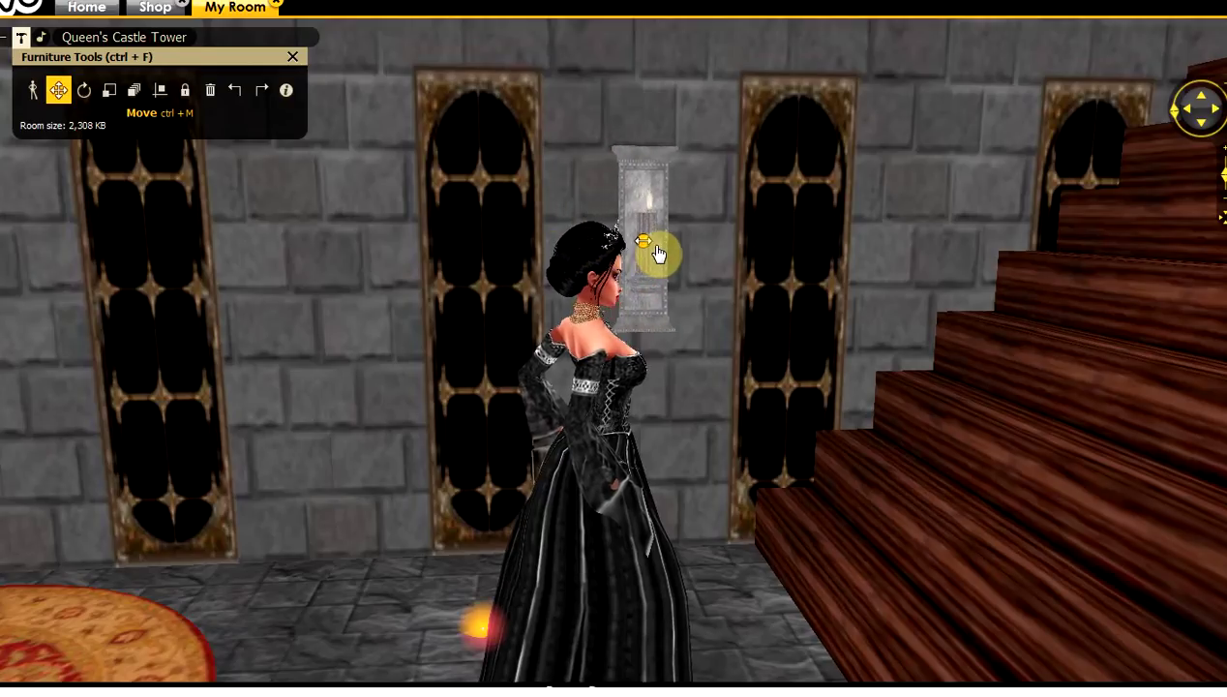
Push the sconce back against the stone wall, viewing it edge-on along the wall
left_click(378, 426)
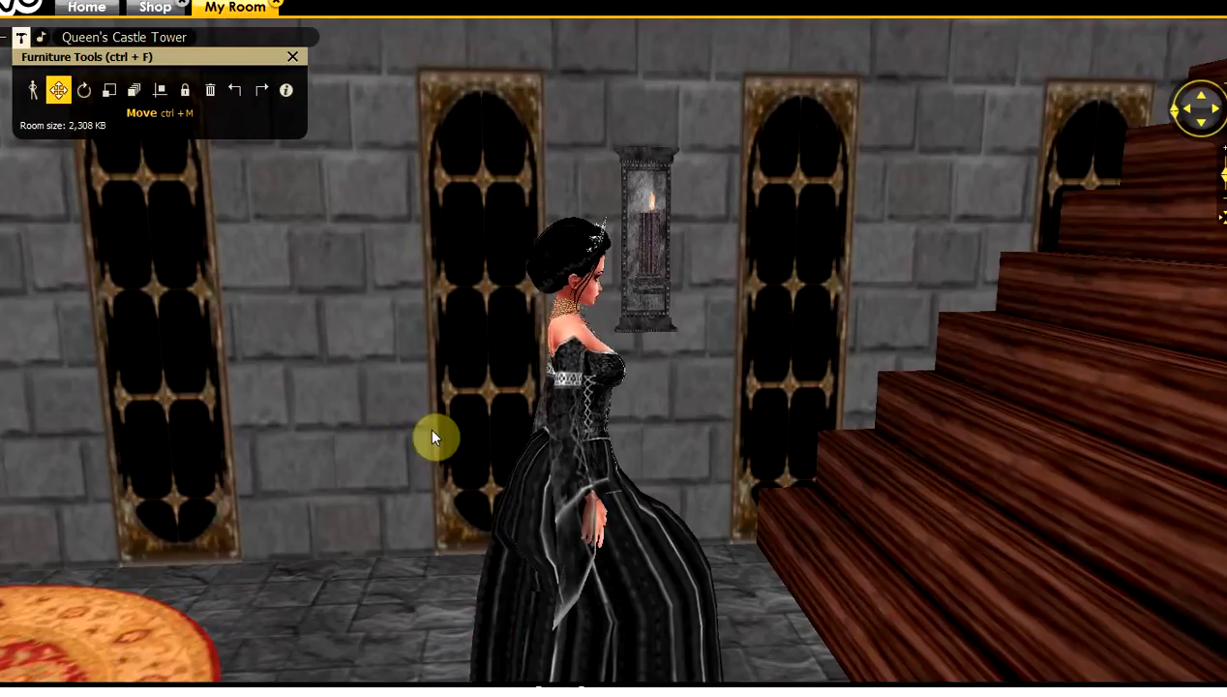
left_click_drag(431, 437, 552, 444)
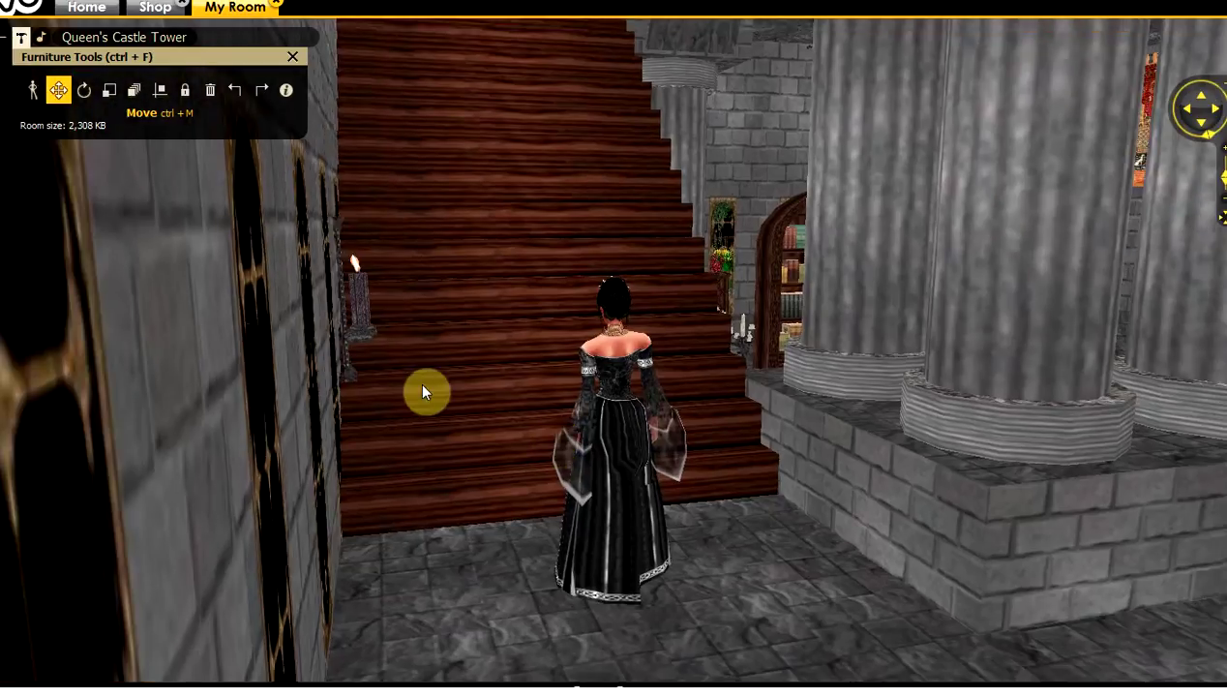
mouse_move(334, 311)
left_mouse_down()
mouse_move(318, 310)
mouse_move(329, 310)
left_mouse_up()
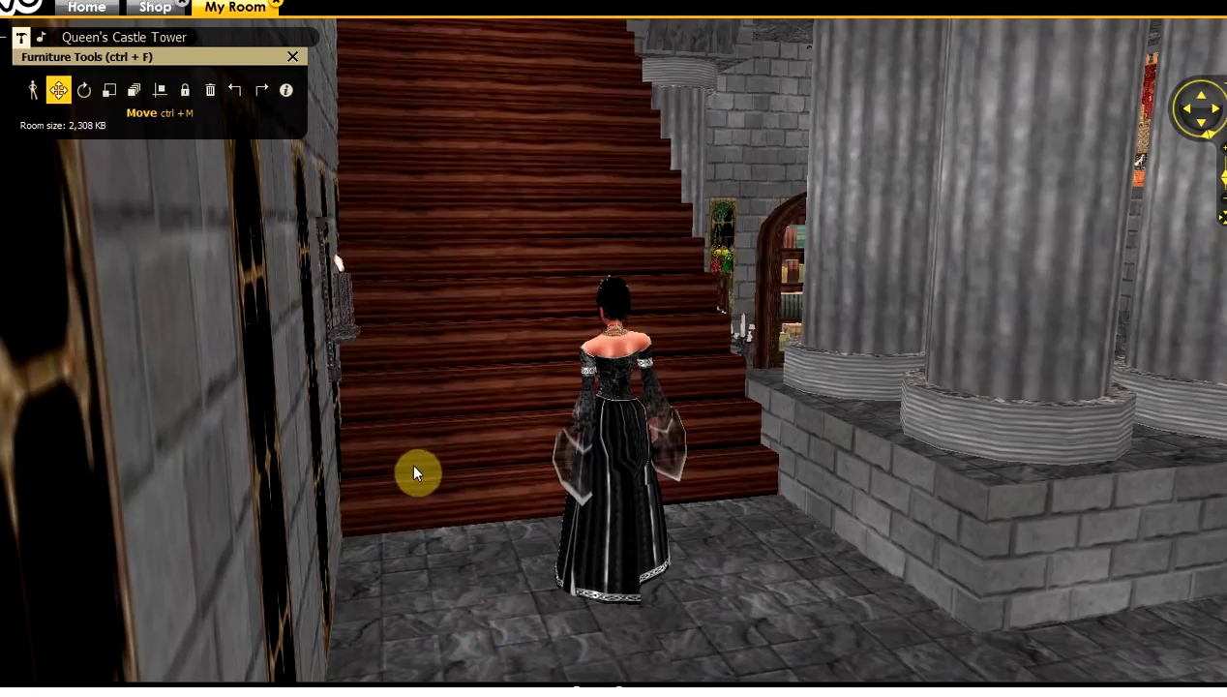
Raise the candle sconce higher on the wall between the two windows and activate the Lock tool
left_click_drag(409, 461, 285, 448)
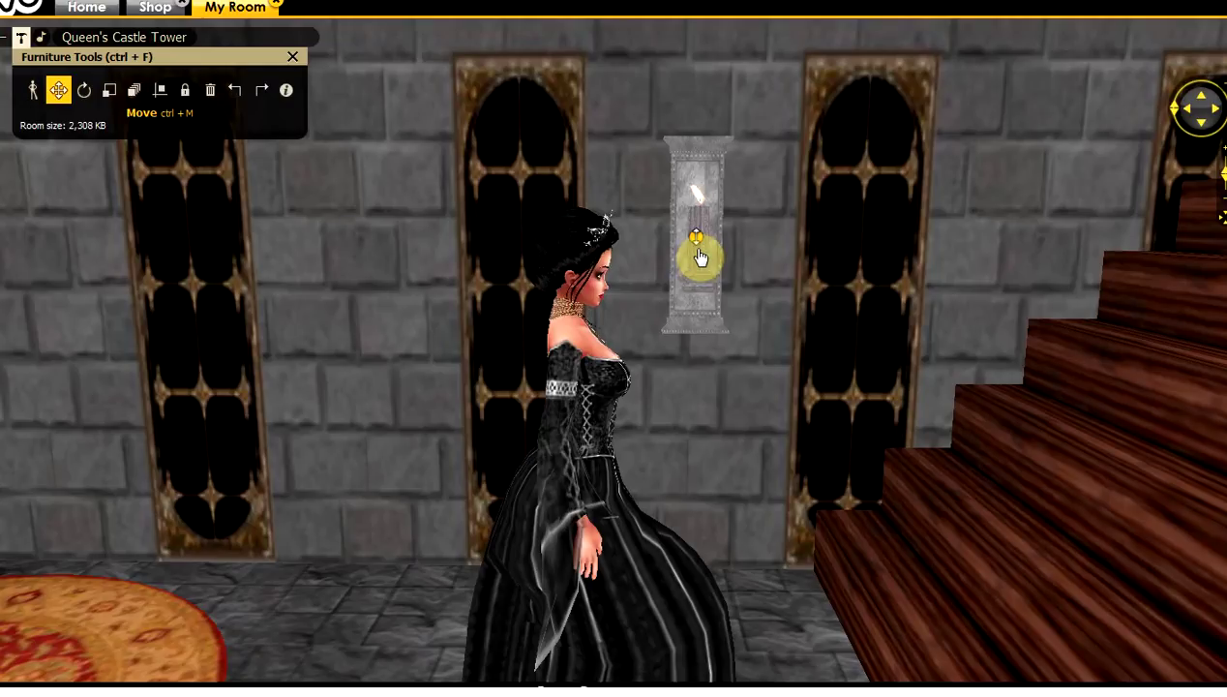
left_click_drag(701, 257, 701, 175)
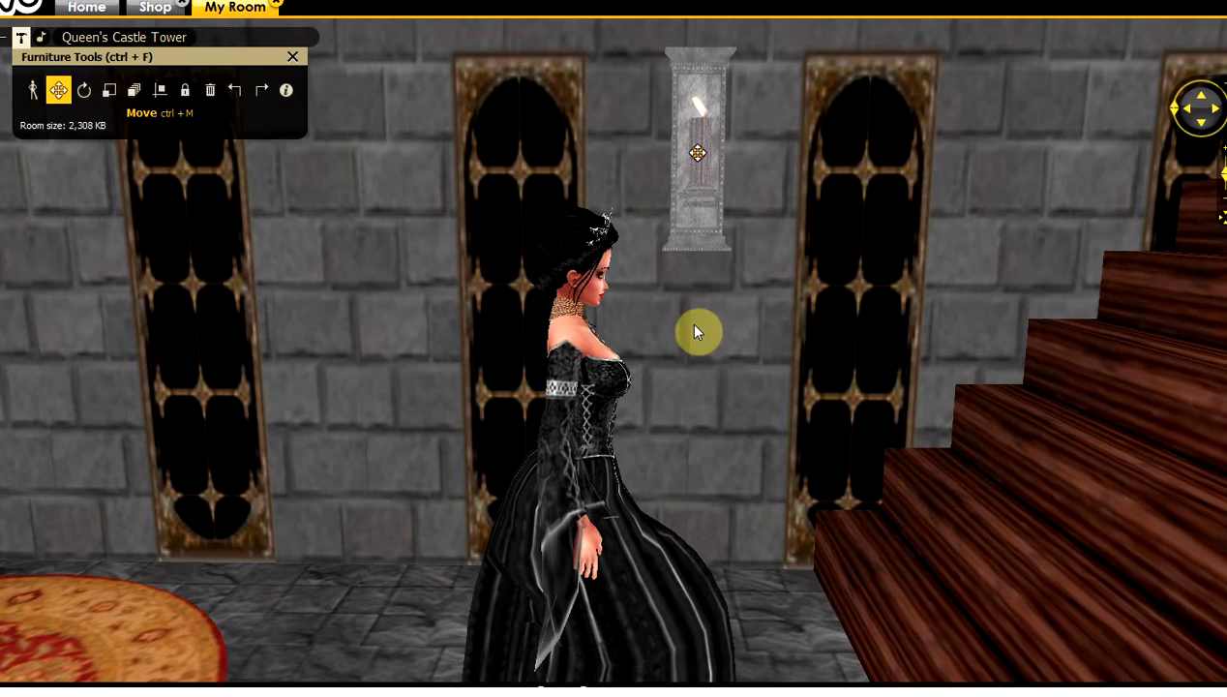
left_click_drag(695, 326, 752, 364)
left_click_drag(864, 381, 229, 118)
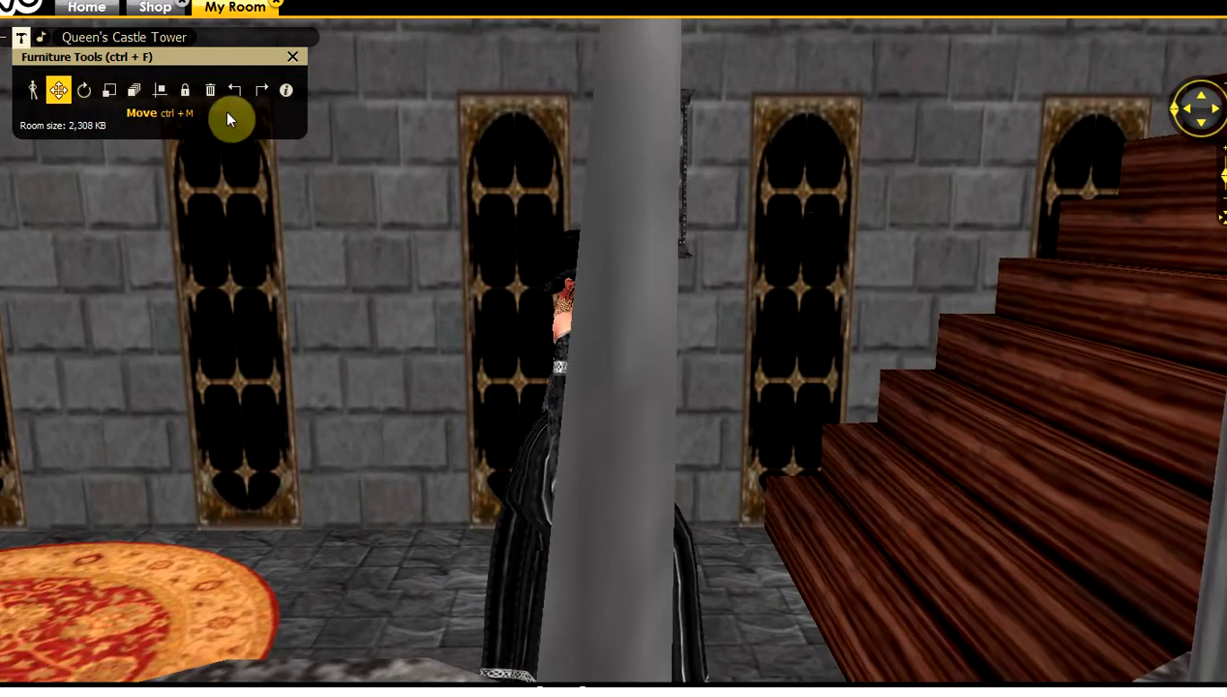
left_click(183, 96)
Examine the sconce's placement on the window wall from several angles and distances
left_click_drag(416, 380, 470, 302)
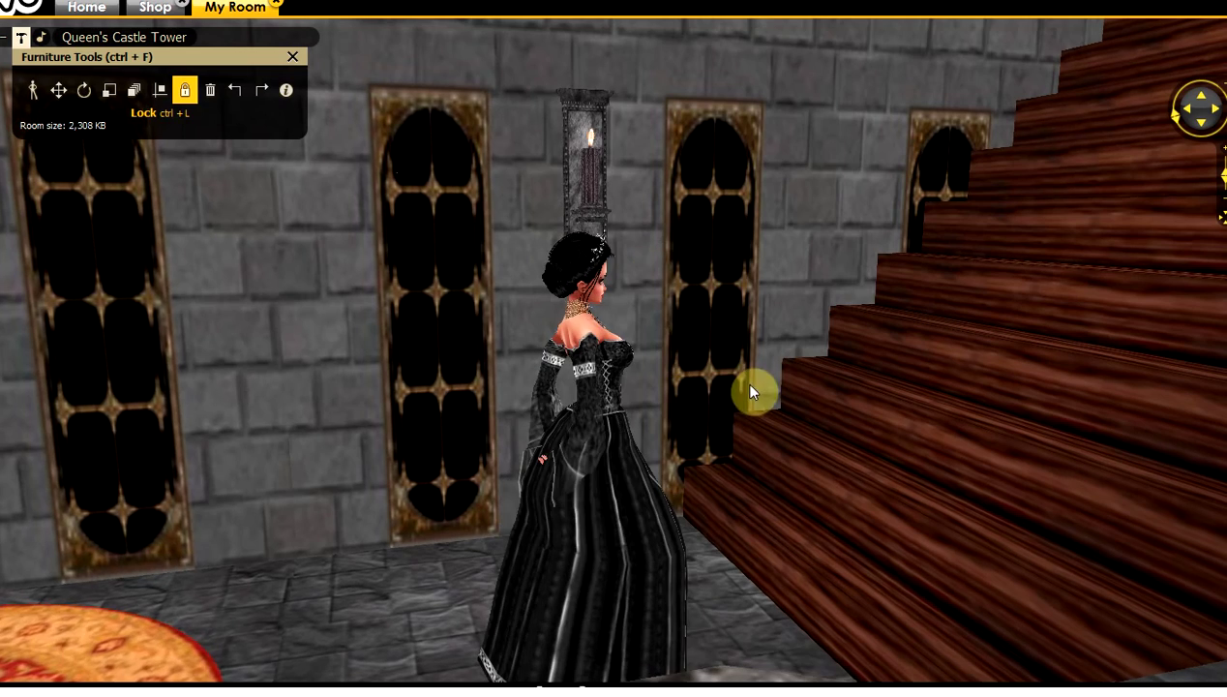
left_click_drag(823, 402, 858, 413)
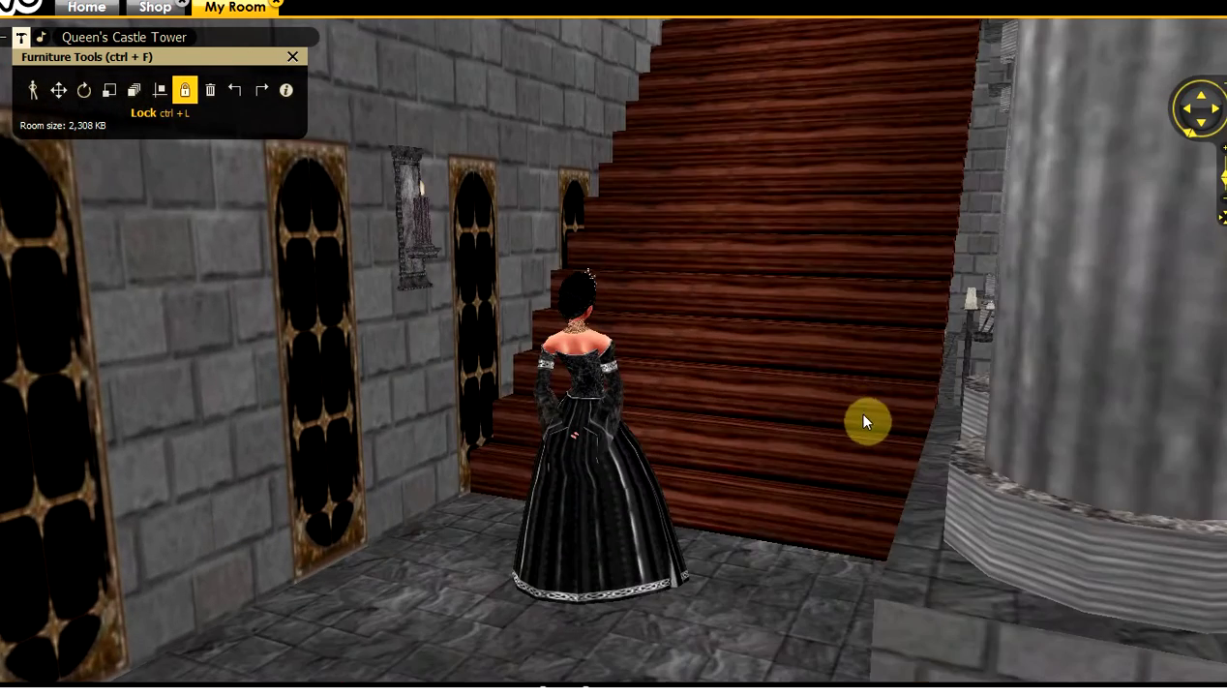
scroll(858, 411, "down", 3)
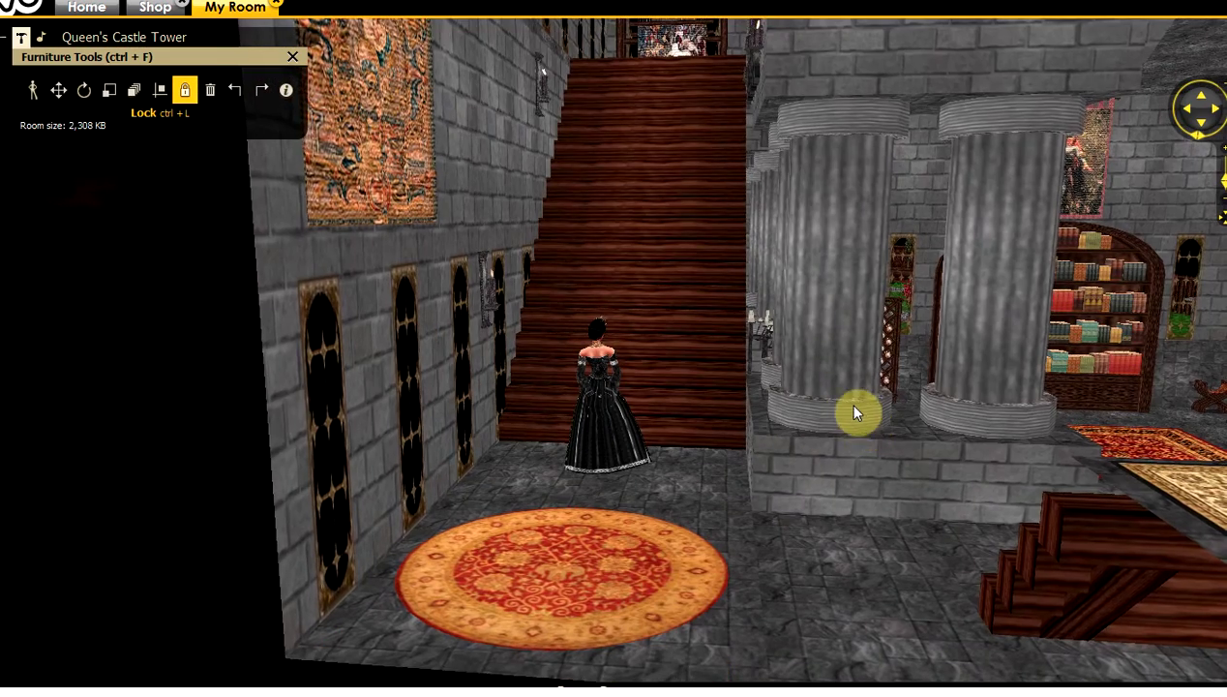
scroll(854, 408, "up", 3)
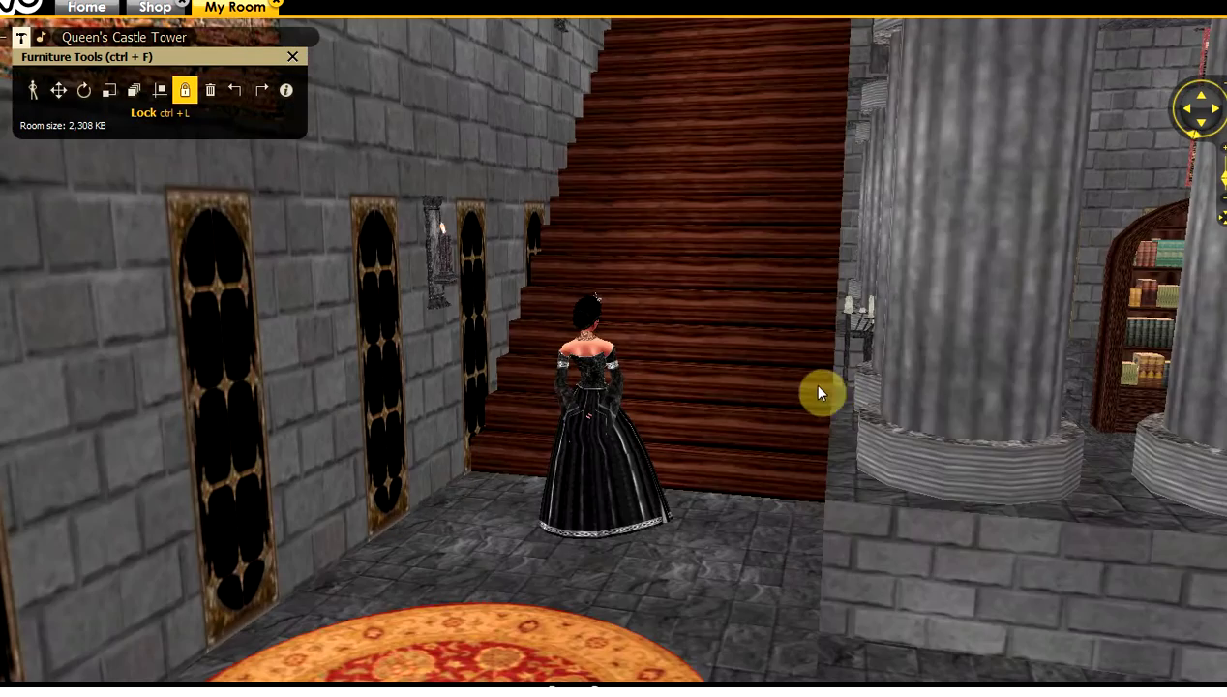
scroll(774, 389, "up", 2)
left_click_drag(774, 389, 748, 389)
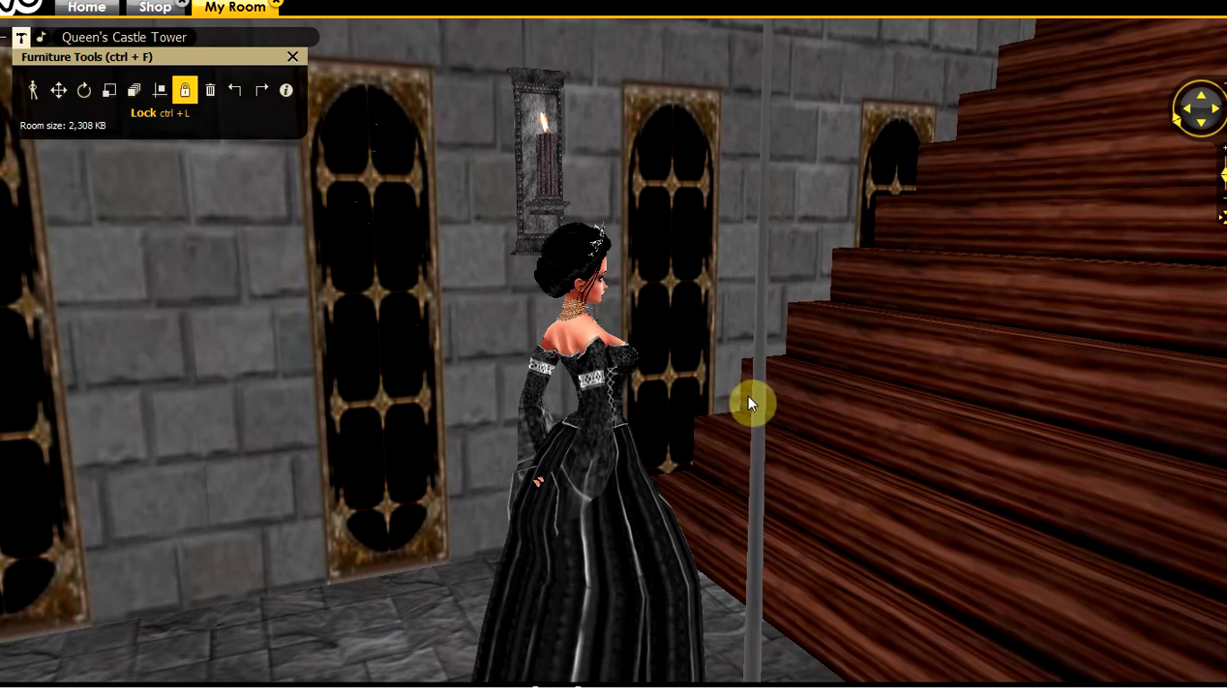
scroll(800, 415, "down", 3)
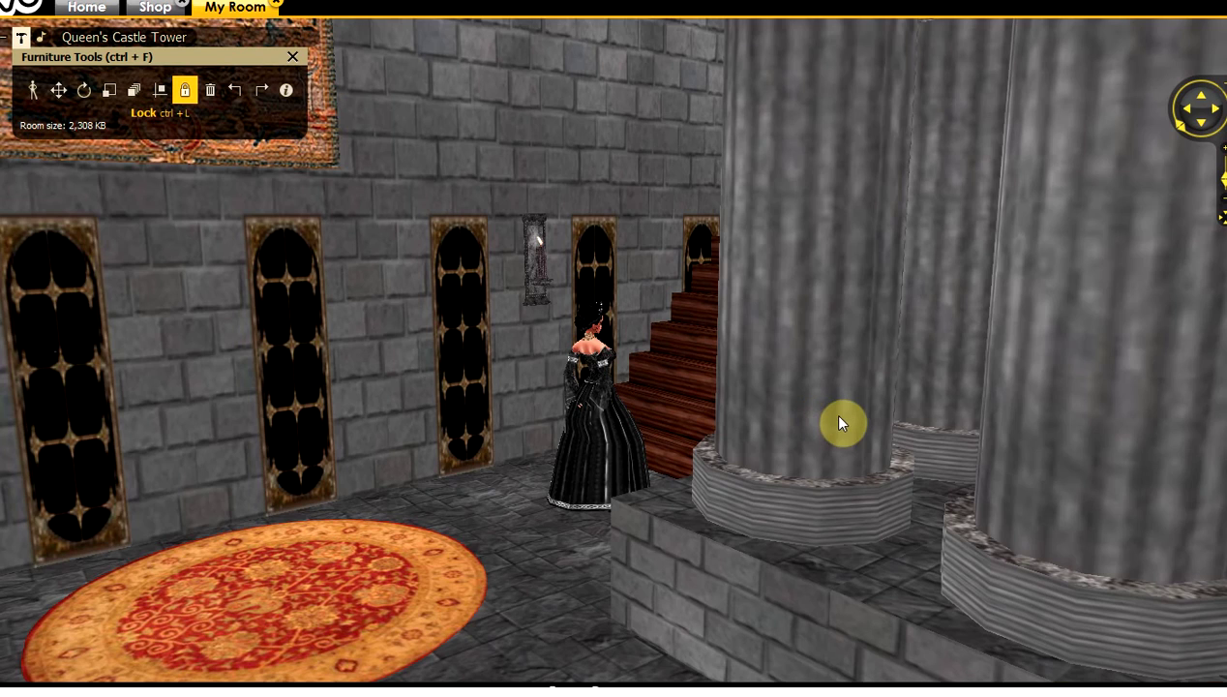
left_click_drag(840, 423, 848, 419)
scroll(848, 419, "down", 3)
scroll(794, 577, "up", 2)
scroll(613, 350, "up", 1)
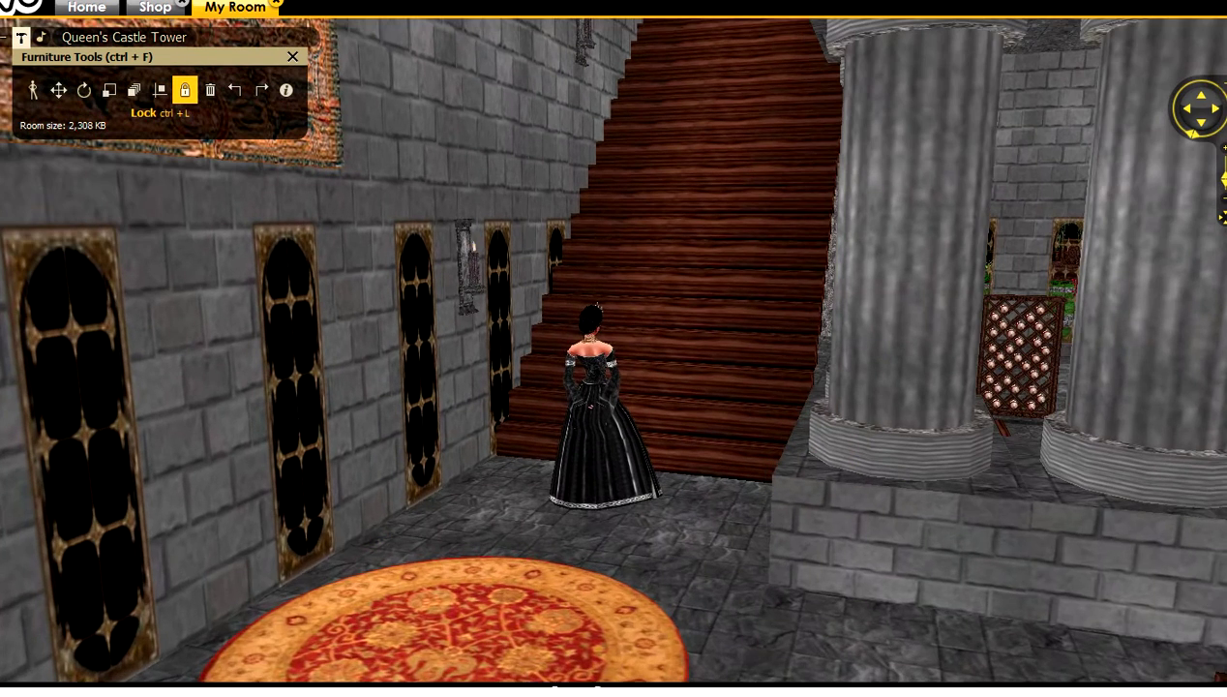
Add the cross-shaped candle sconce from the recently added furniture to the room
left_click(554, 693)
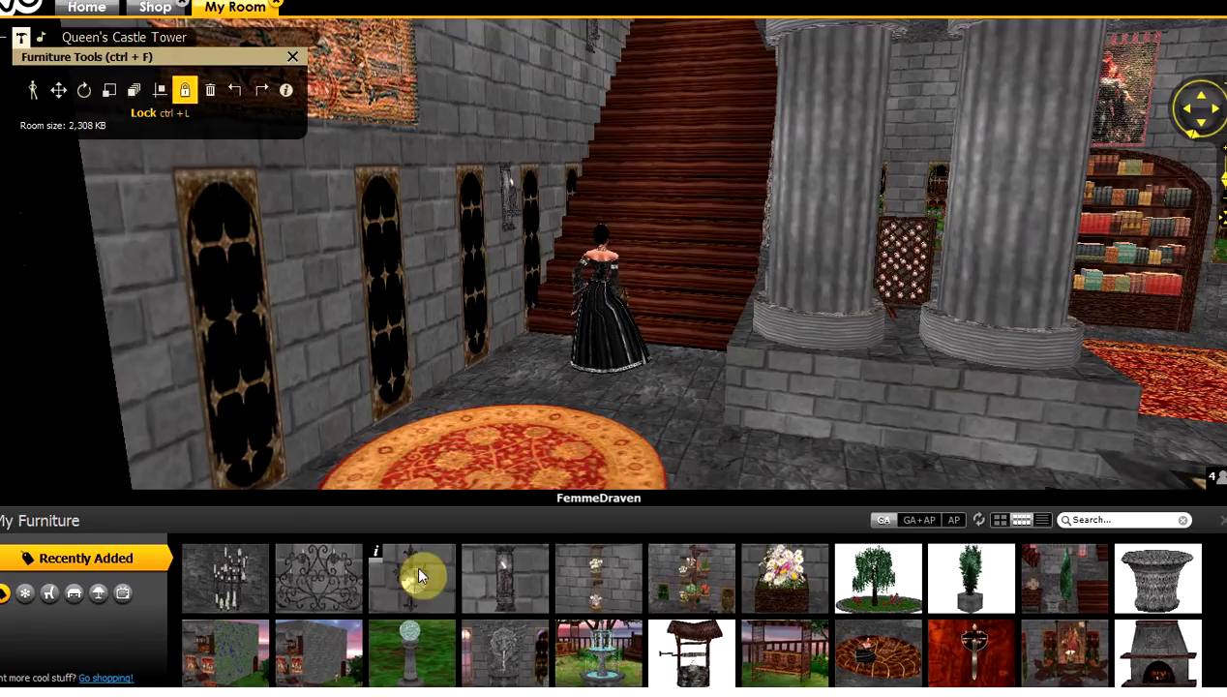
left_click(419, 570)
left_click(492, 405)
mouse_move(508, 370)
left_mouse_down()
mouse_move(572, 387)
mouse_move(576, 377)
mouse_move(508, 380)
left_mouse_up()
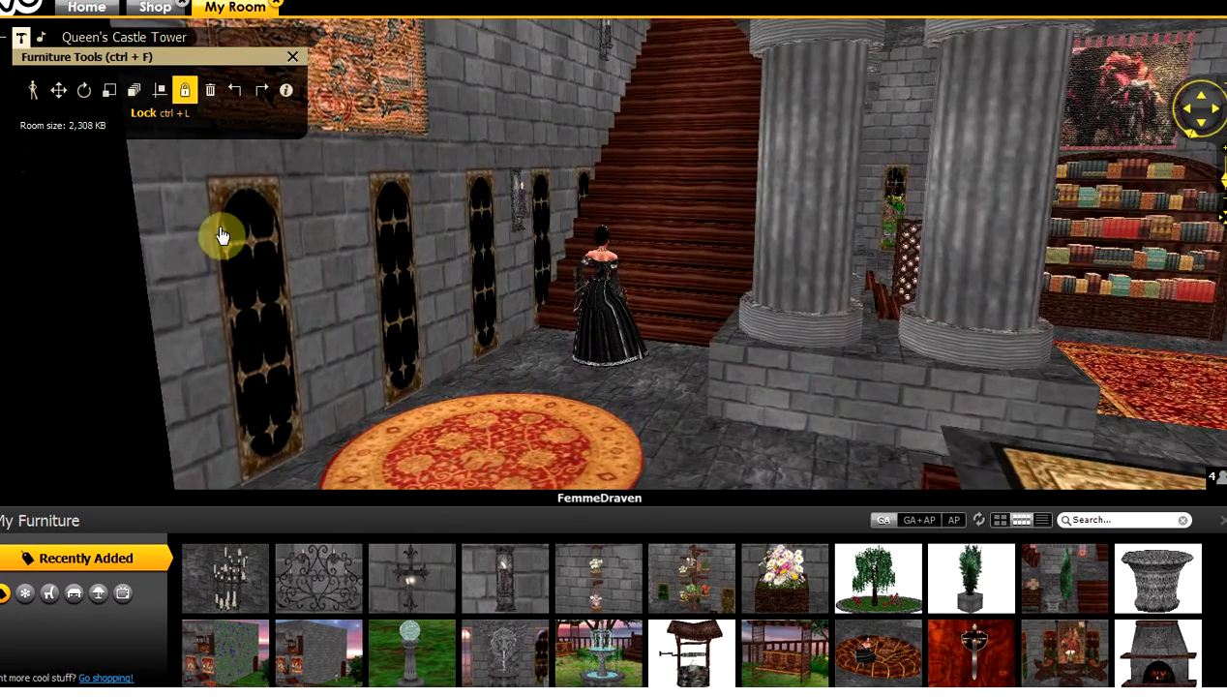
Move the cross-shaped sconce across the floor to between the avatar and the window wall, and close the furniture inventory
left_click(58, 90)
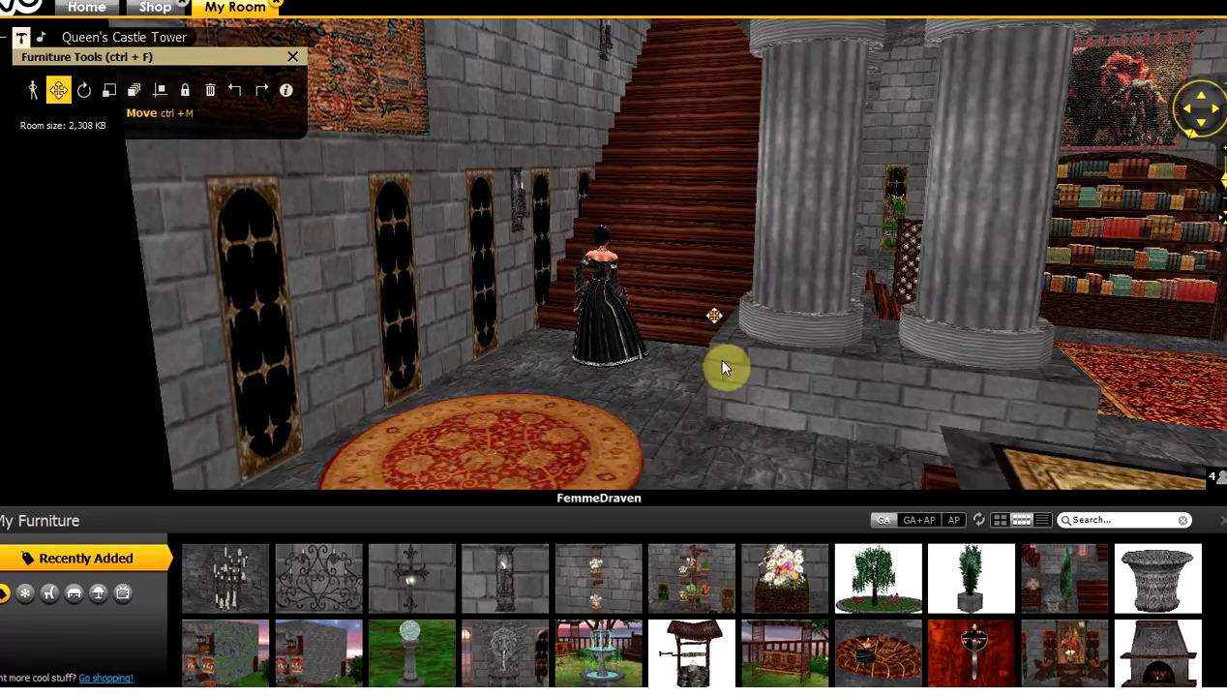
left_click_drag(724, 329, 507, 348)
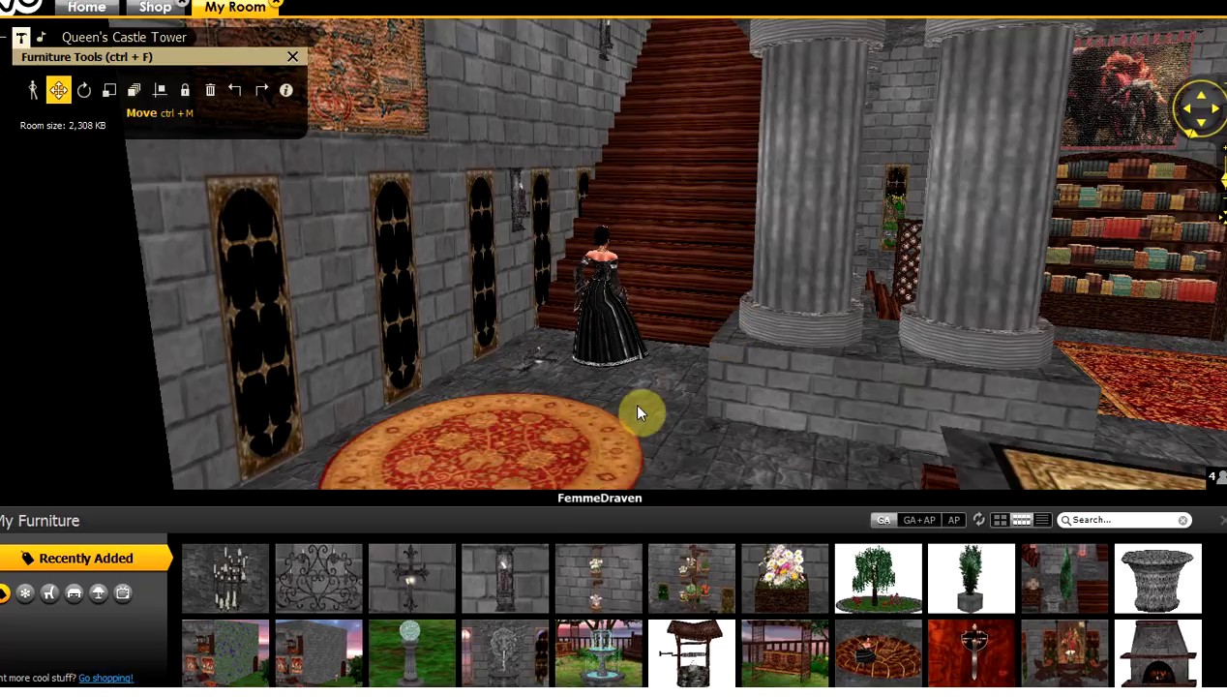
left_click_drag(652, 411, 655, 303)
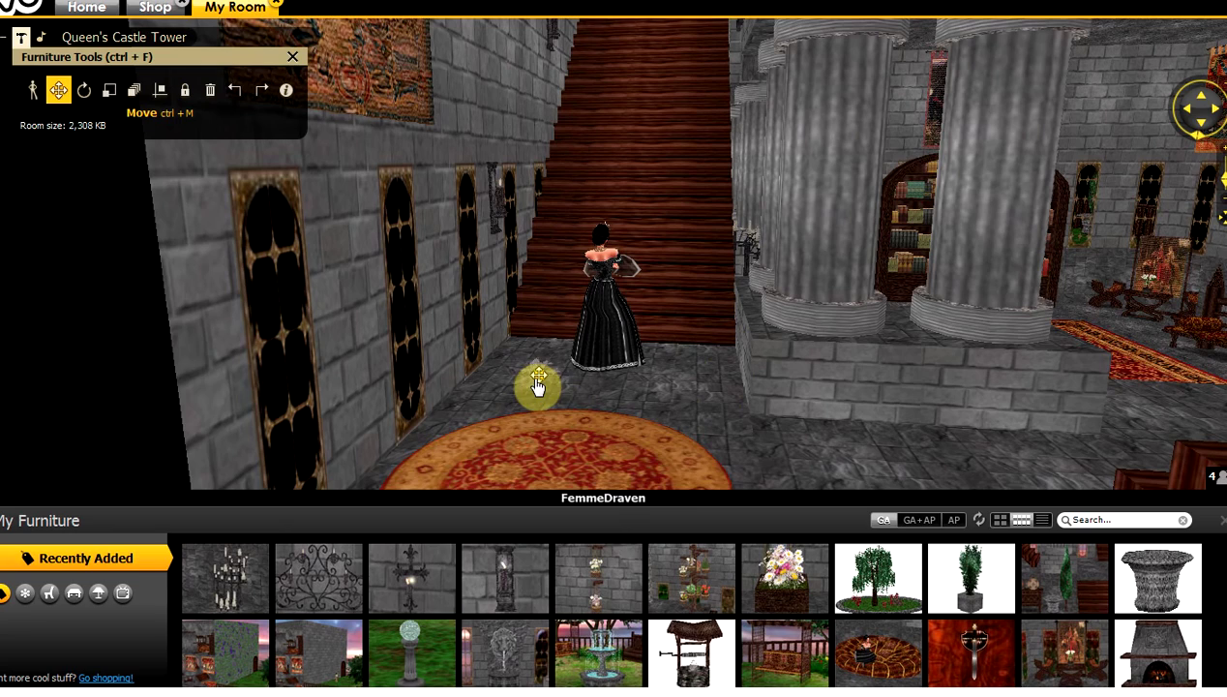
left_click(1221, 527)
scroll(748, 586, "down", 3)
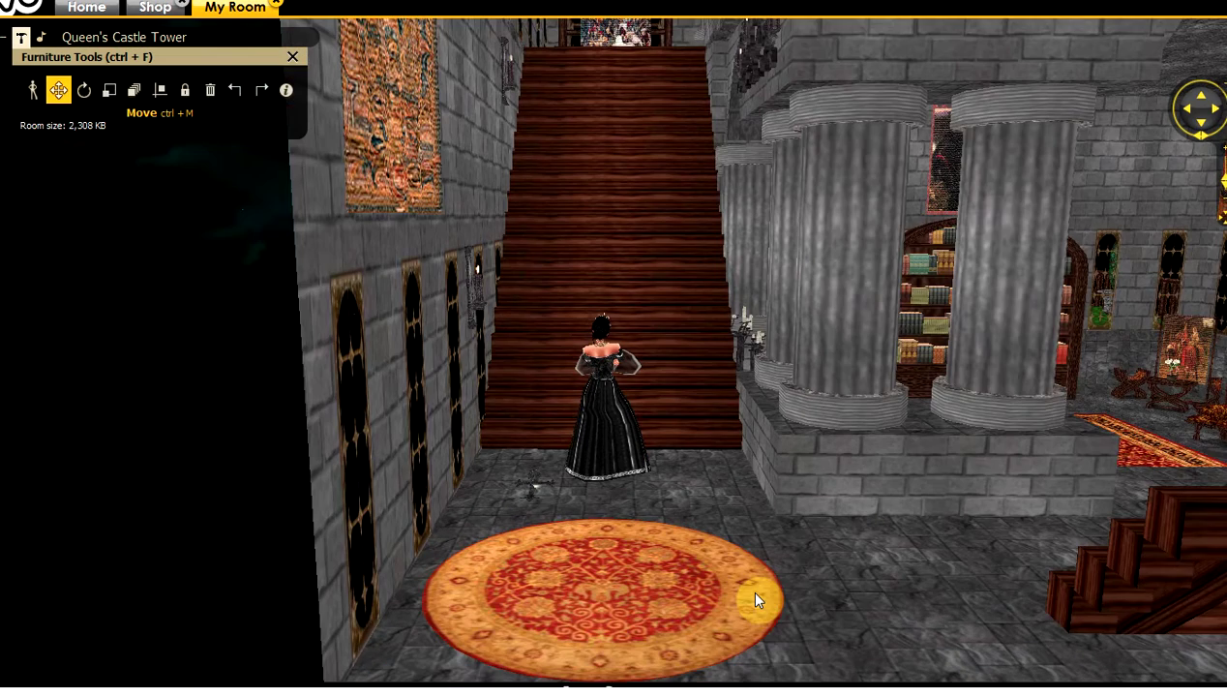
scroll(747, 584, "up", 5)
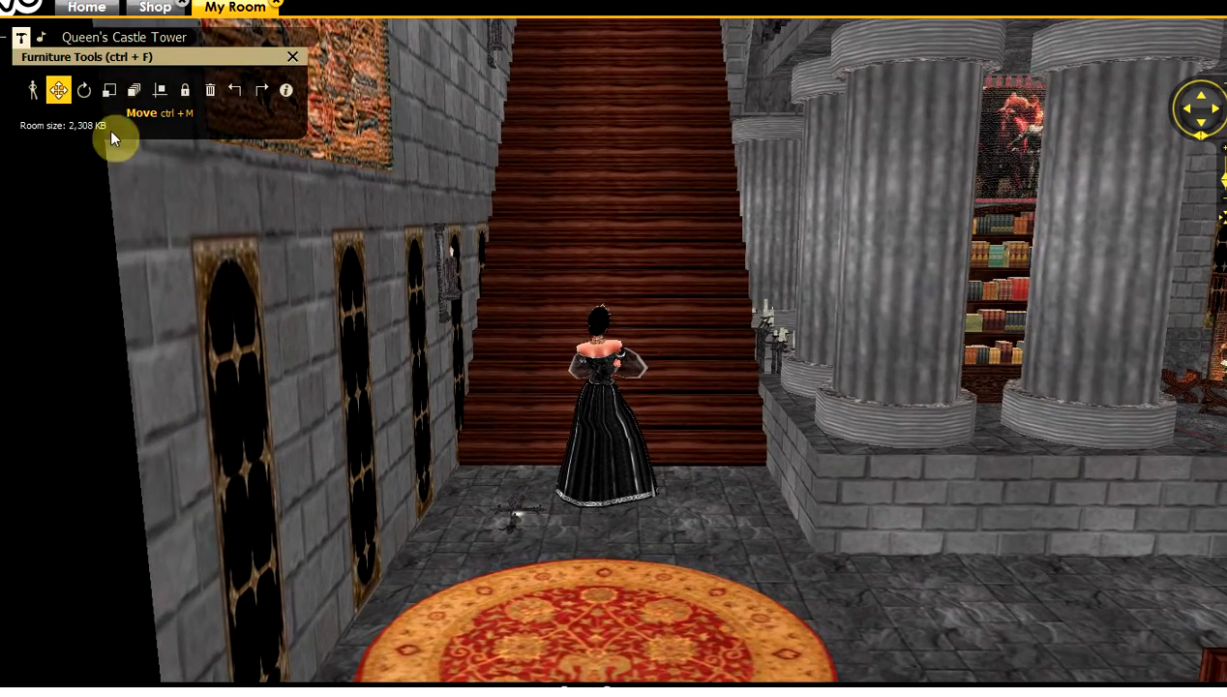
Rotate the cross-shaped sconce from lying flat to standing upright, checking its tilt from the side
left_click(85, 89)
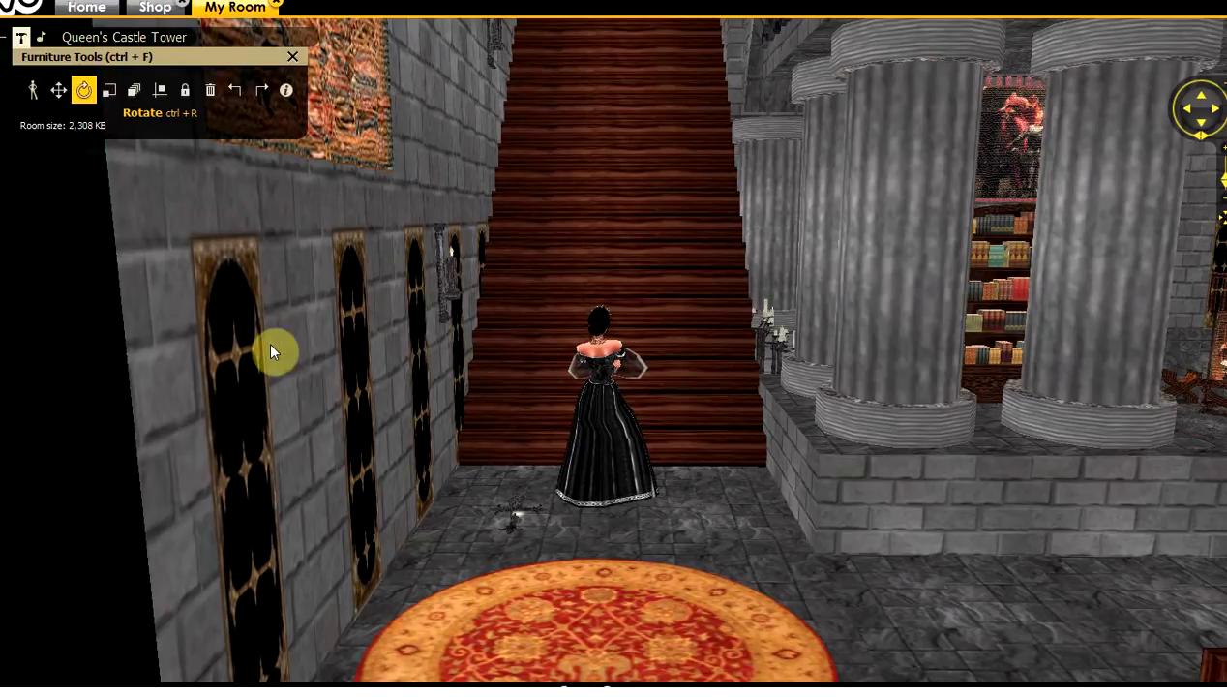
left_click(519, 523)
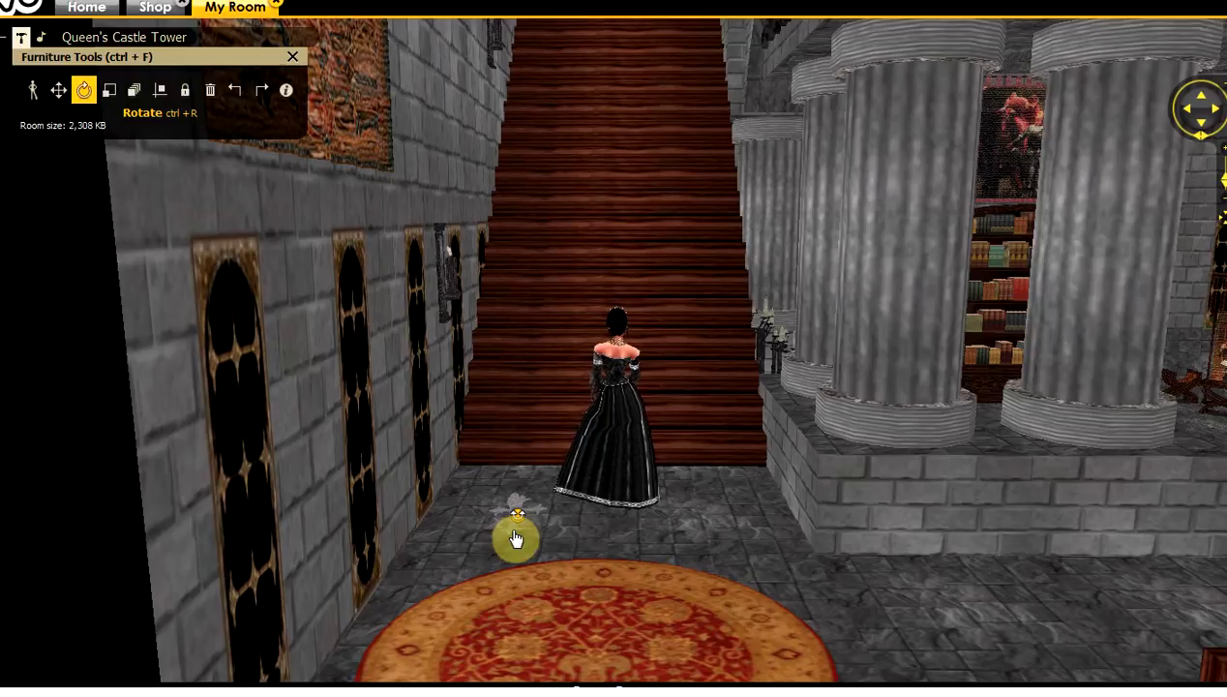
left_click_drag(516, 519, 518, 615)
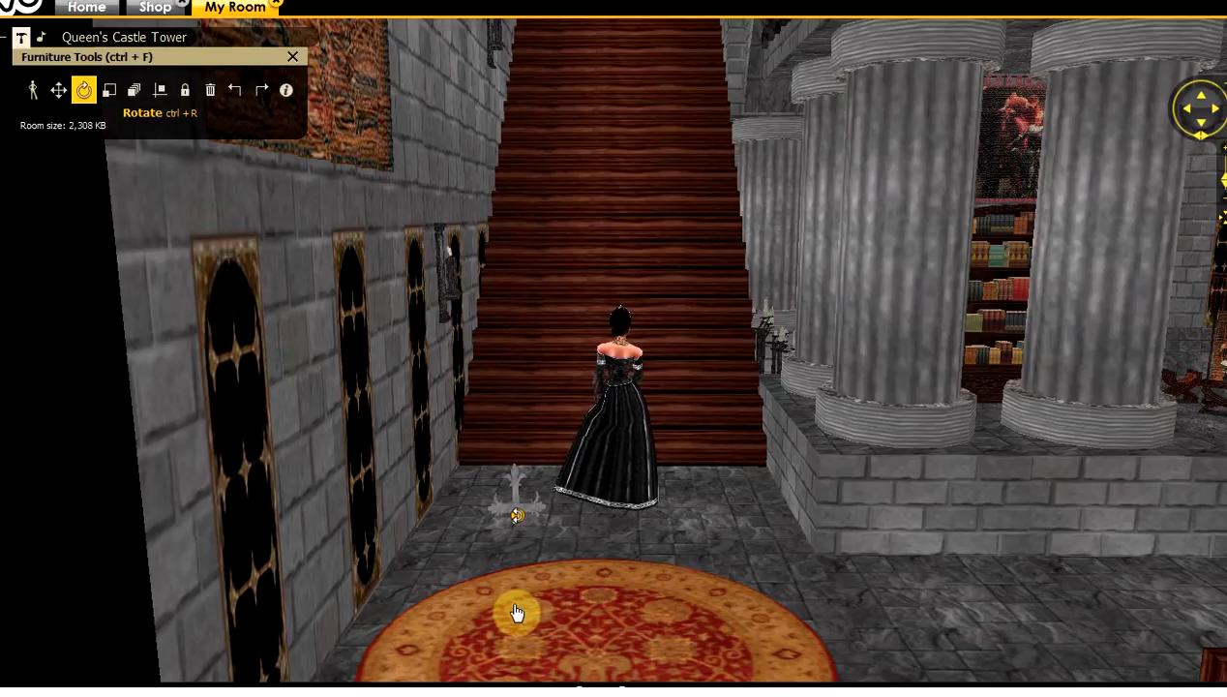
left_click_drag(518, 613, 519, 612)
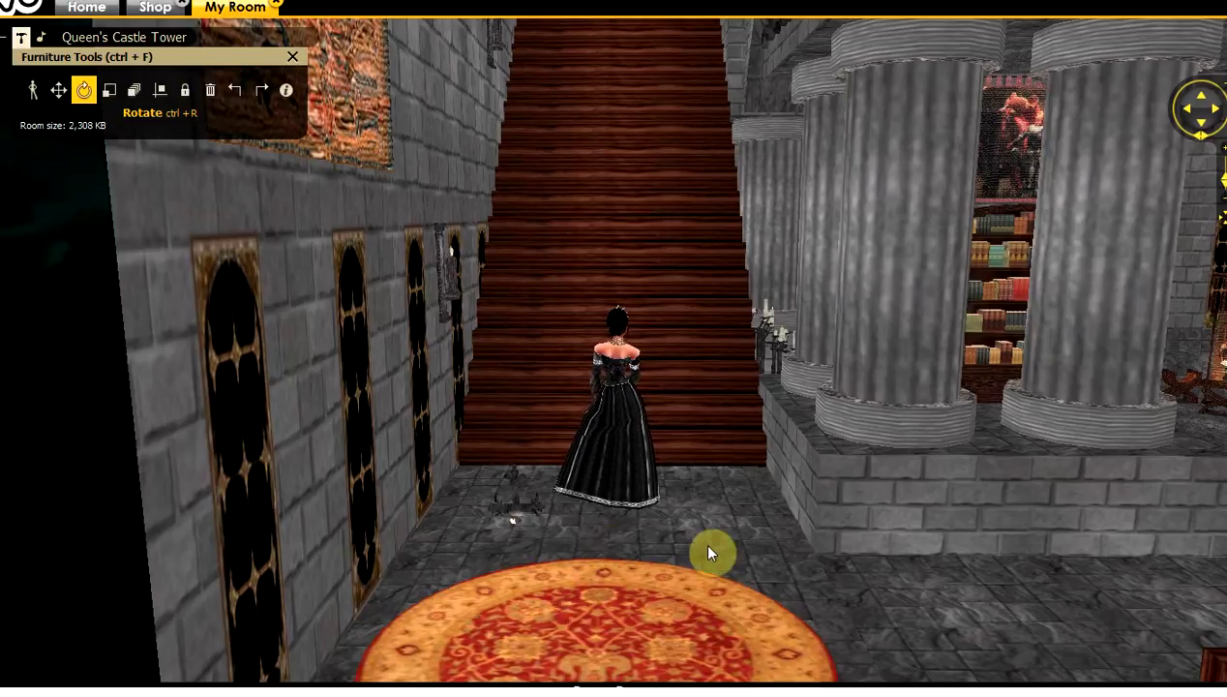
left_click_drag(707, 553, 569, 522)
scroll(570, 519, "up", 1)
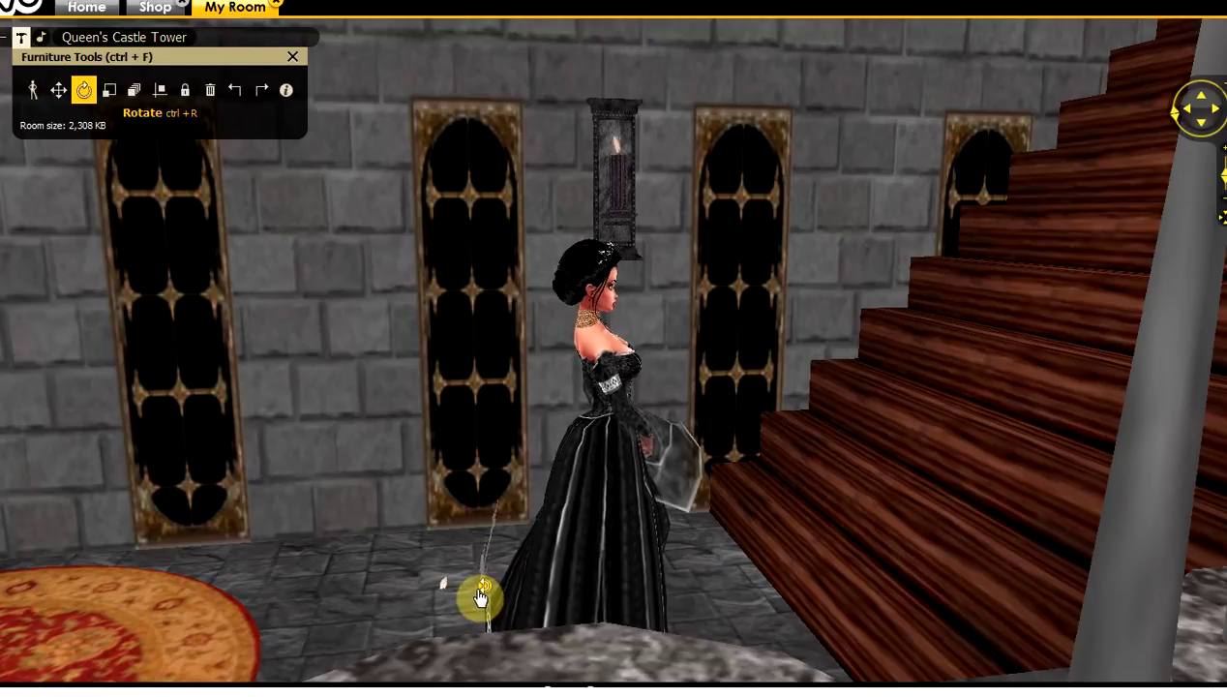
left_click_drag(481, 597, 493, 597)
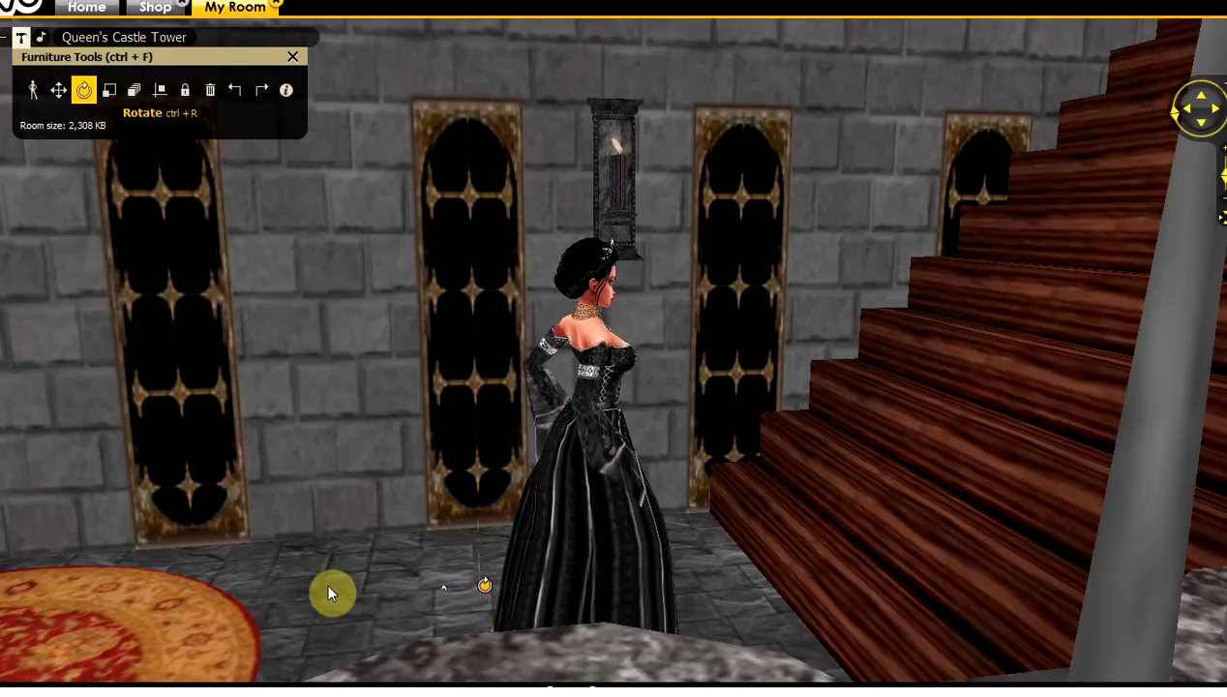
left_click_drag(329, 589, 481, 617)
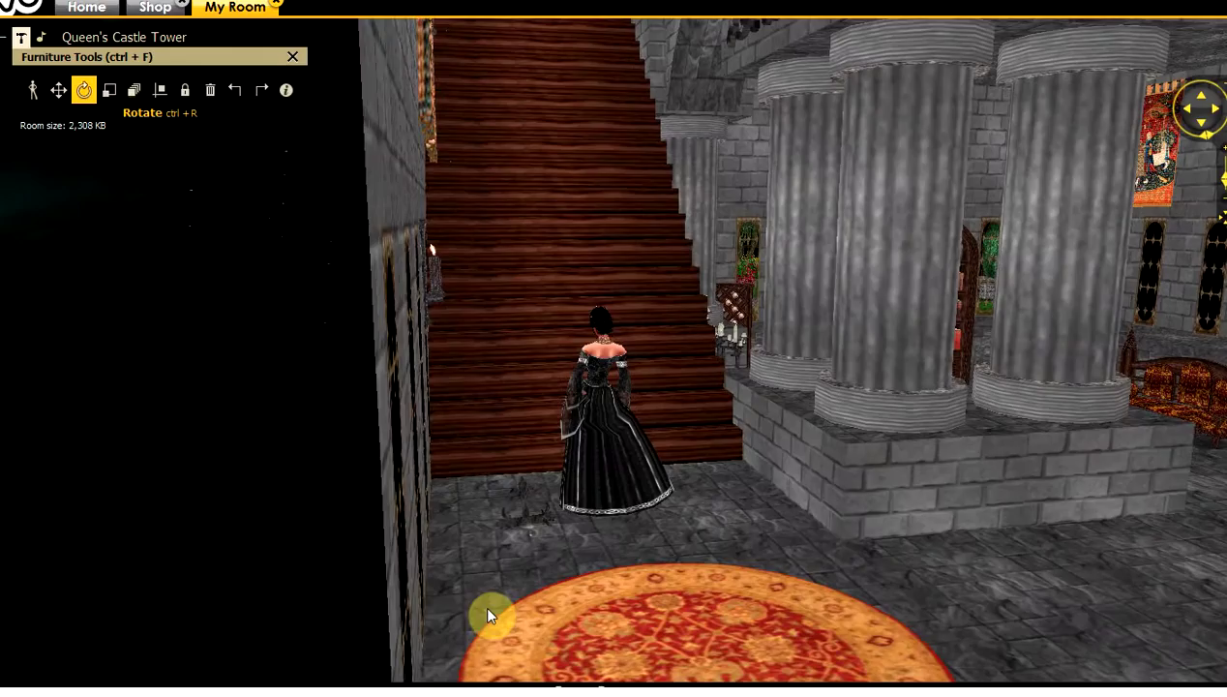
Move the upright cross-shaped sconce across the floor to the base of the window wall
scroll(481, 607, "up", 3)
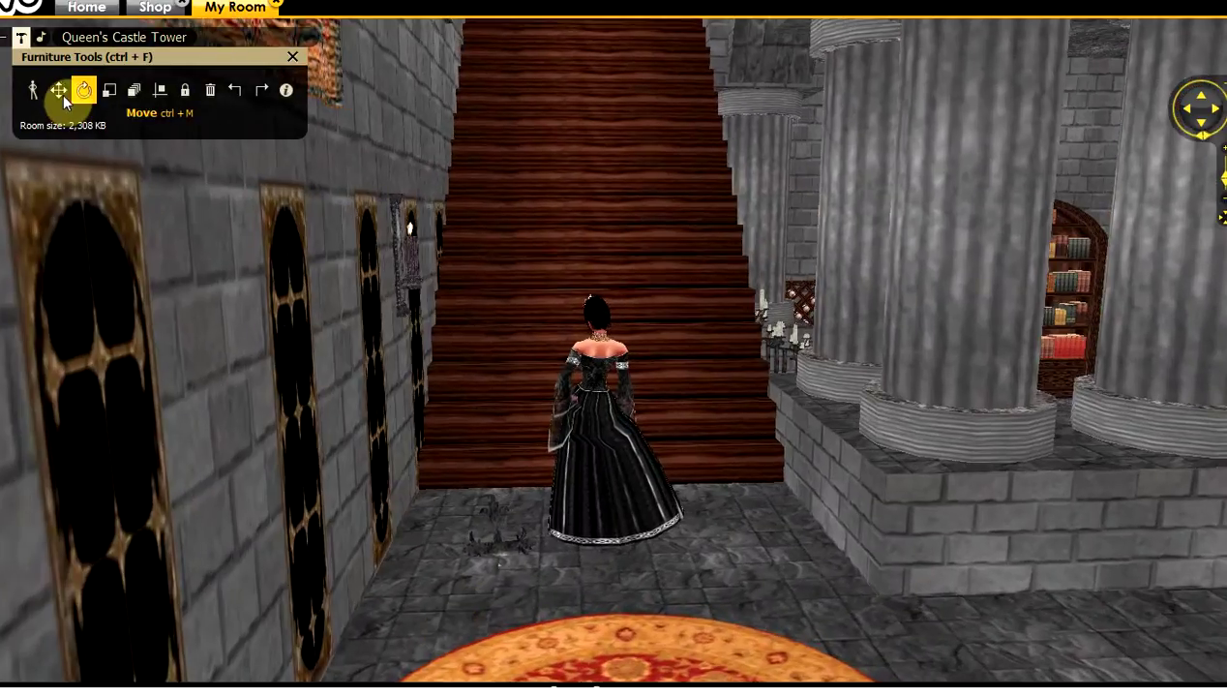
left_click(484, 569)
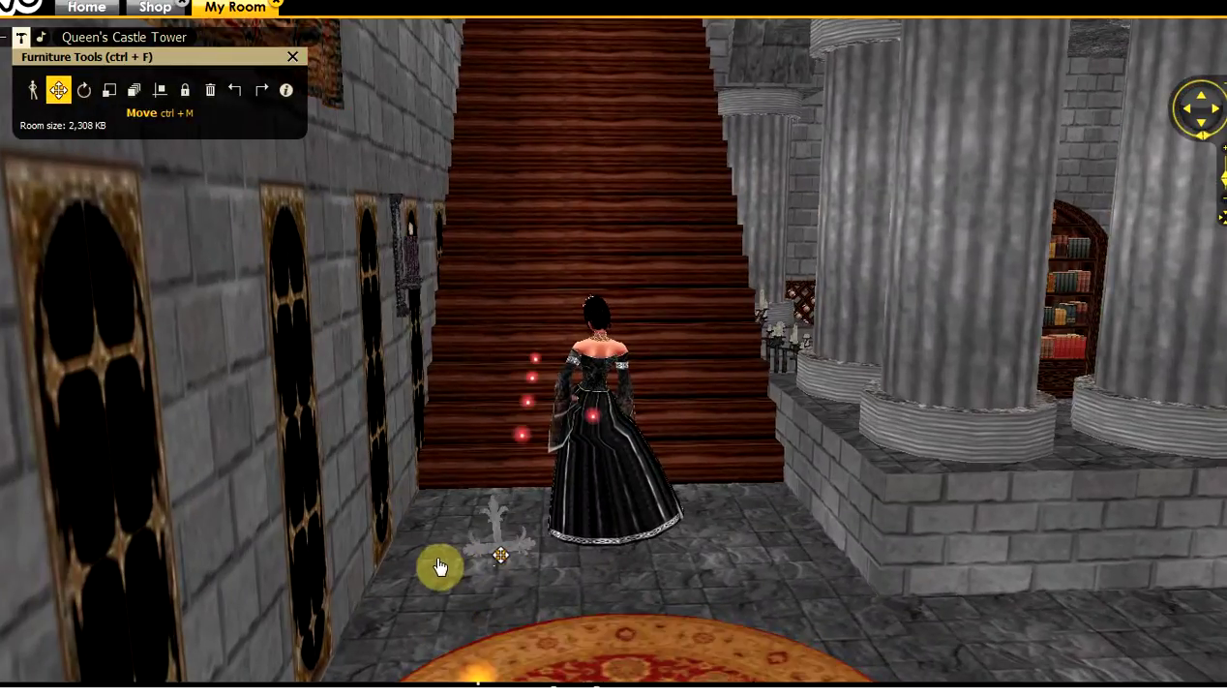
left_click_drag(498, 538, 452, 567)
left_click(457, 575)
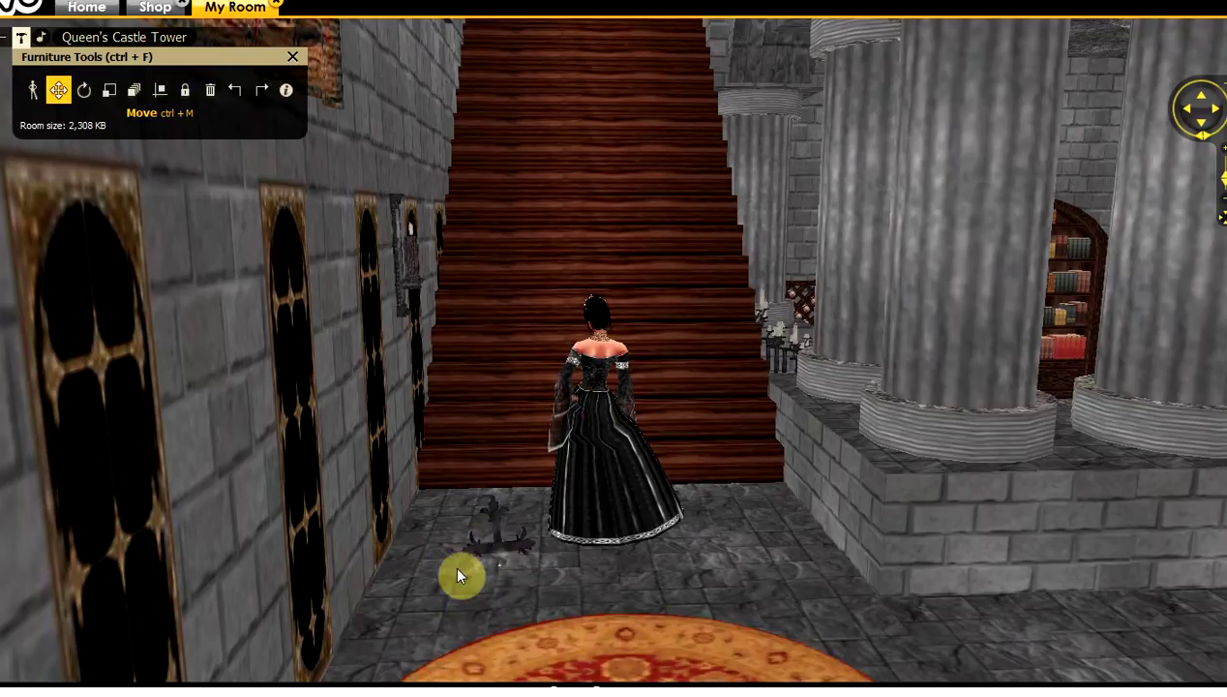
left_click_drag(493, 564, 345, 582)
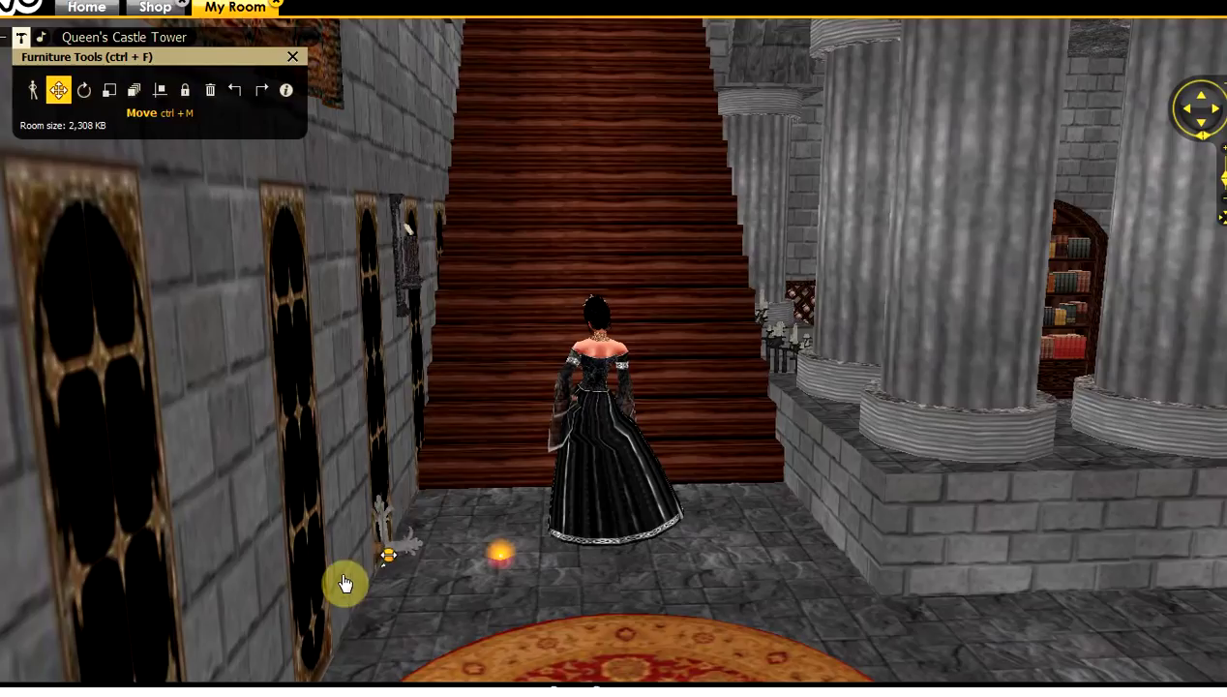
left_click(346, 582)
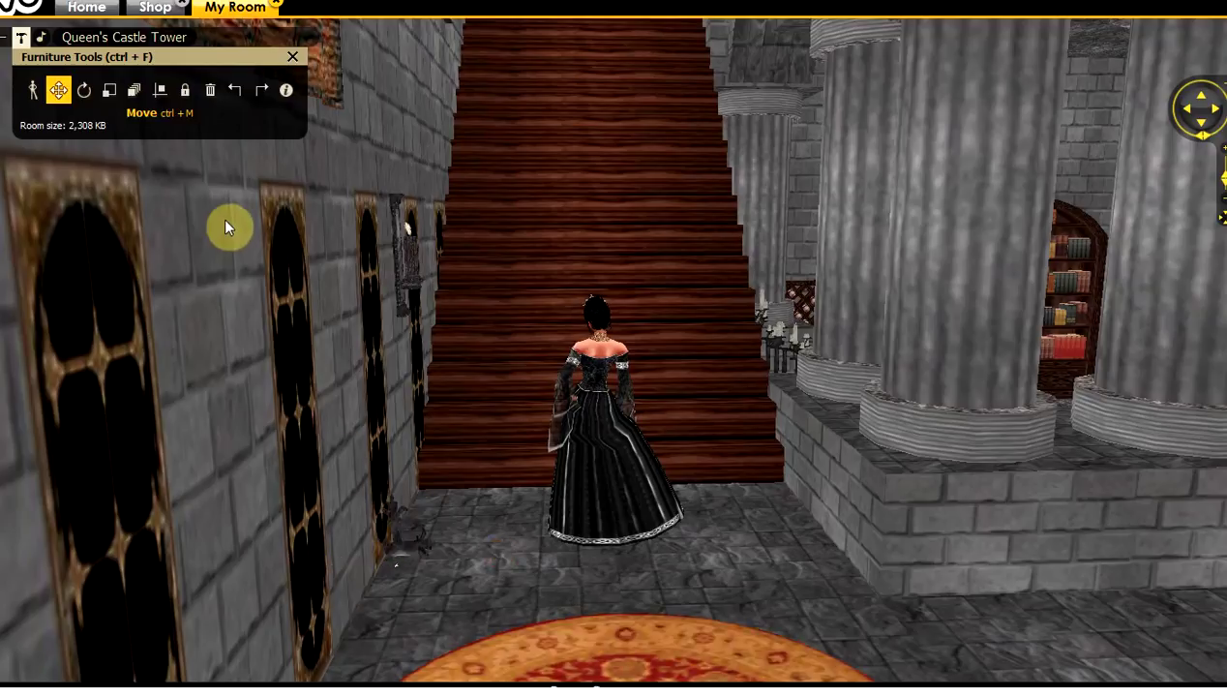
Rotate the cross-shaped sconce beside the window wall to turn its back toward the wall
left_click(85, 91)
left_click(416, 561)
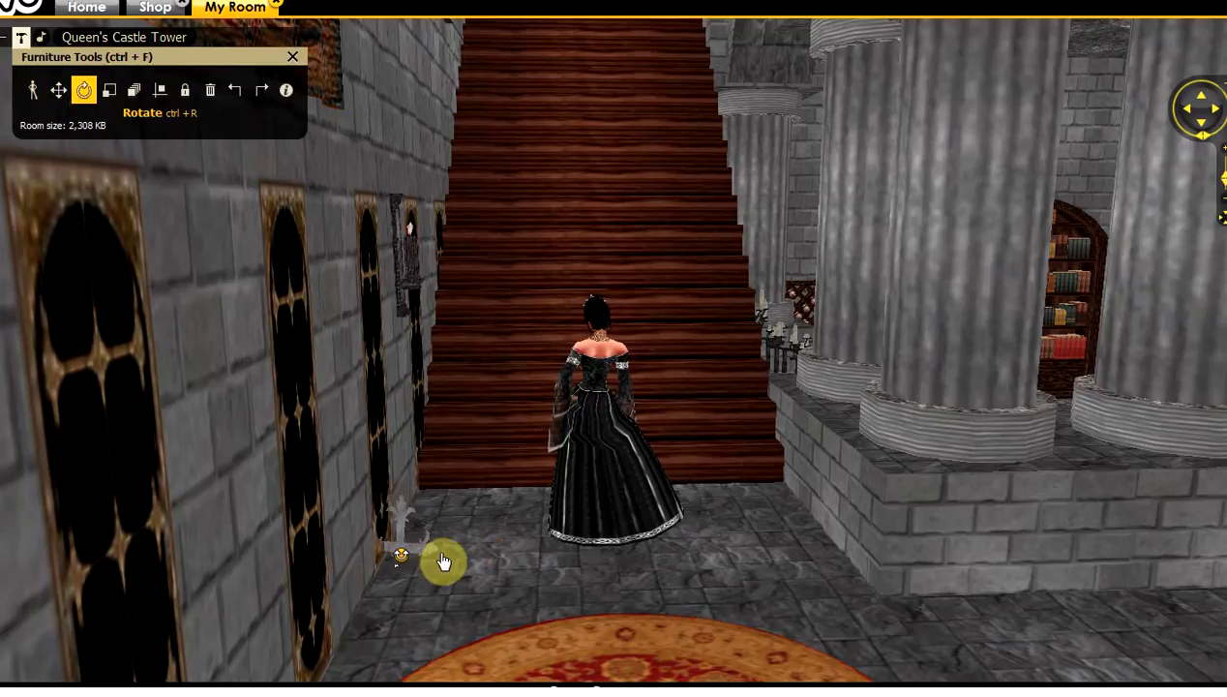
left_click_drag(444, 561, 410, 567)
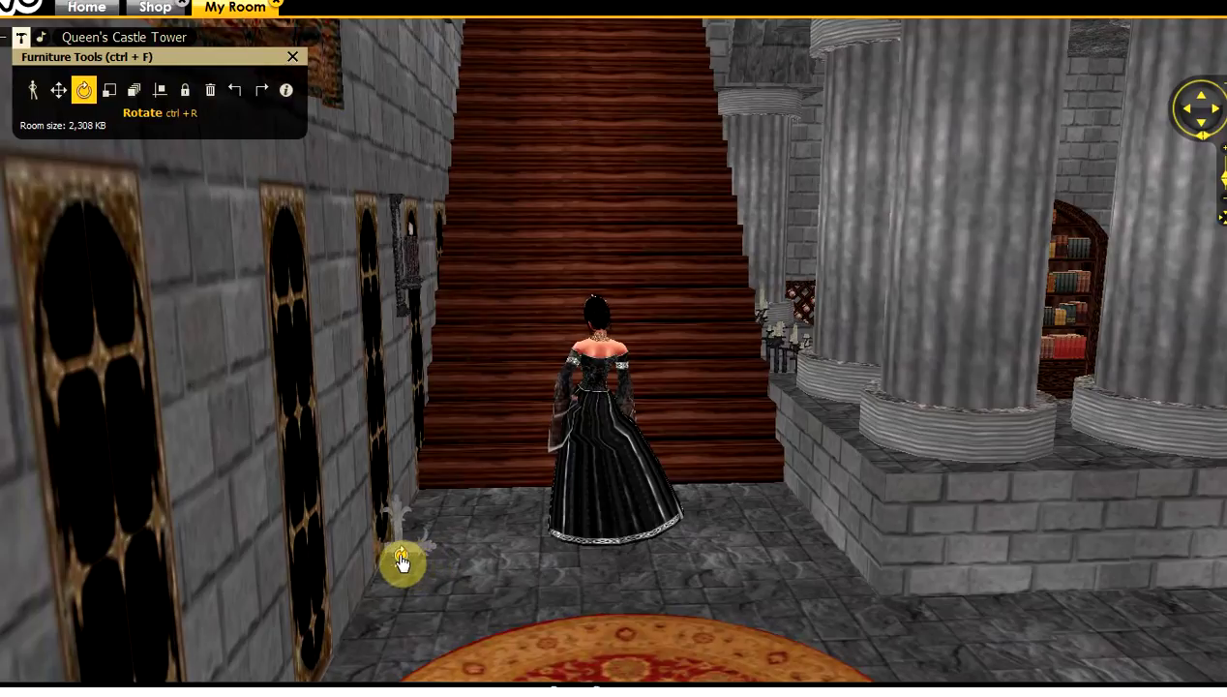
left_click(469, 573)
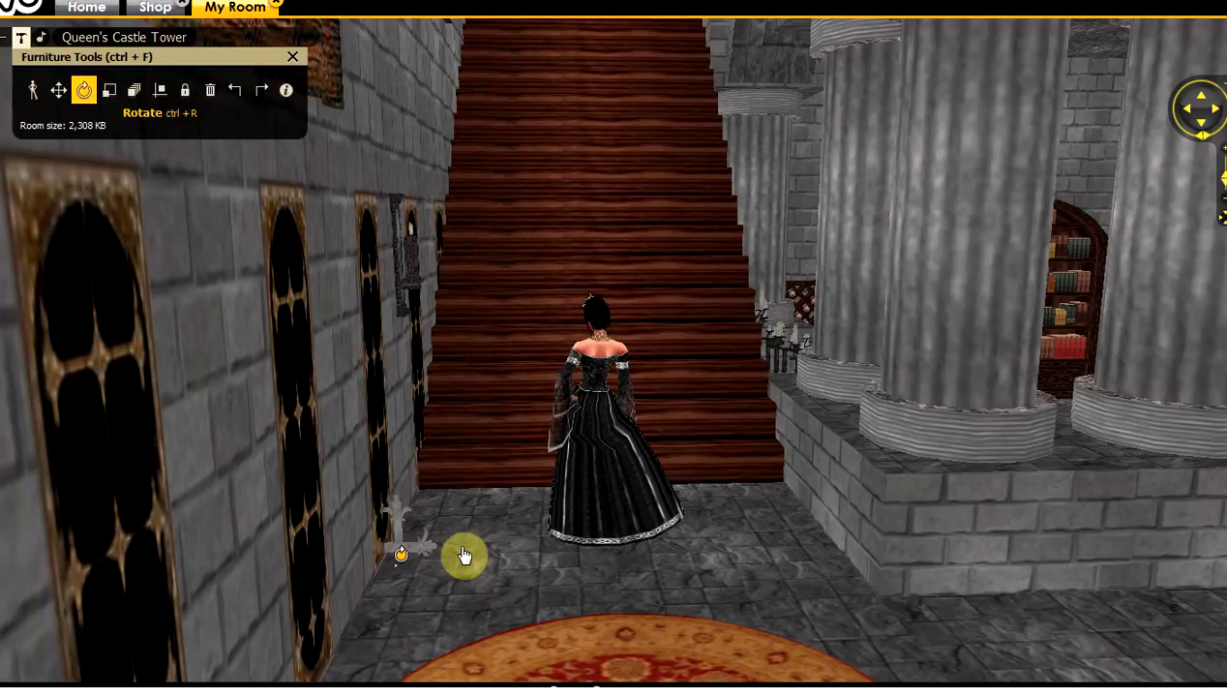
Lock the cross-shaped sconce beside the window wall and delete it from the room
left_click(187, 89)
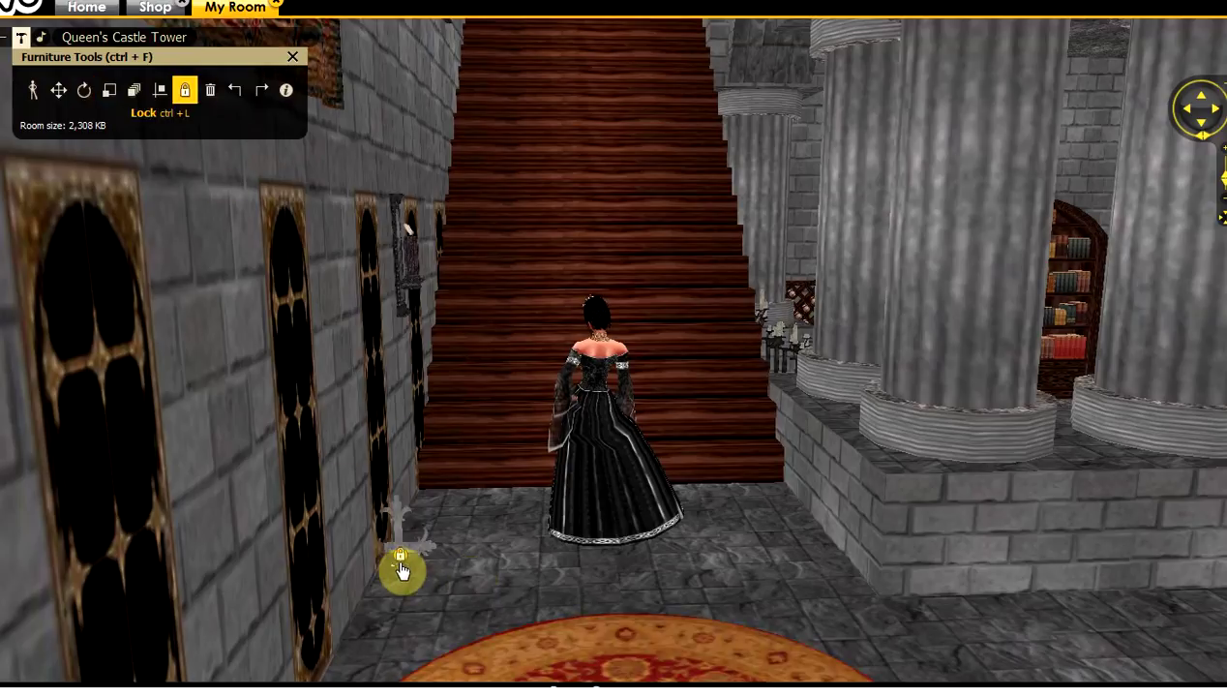
left_click(402, 569)
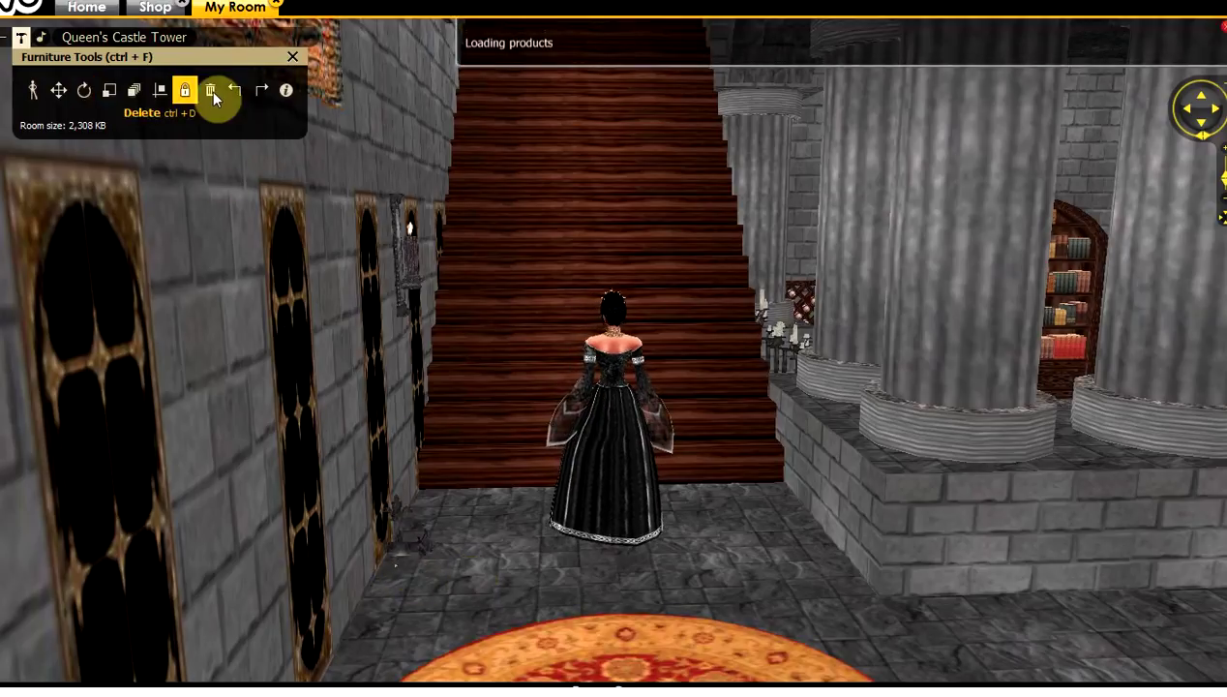
left_click(211, 90)
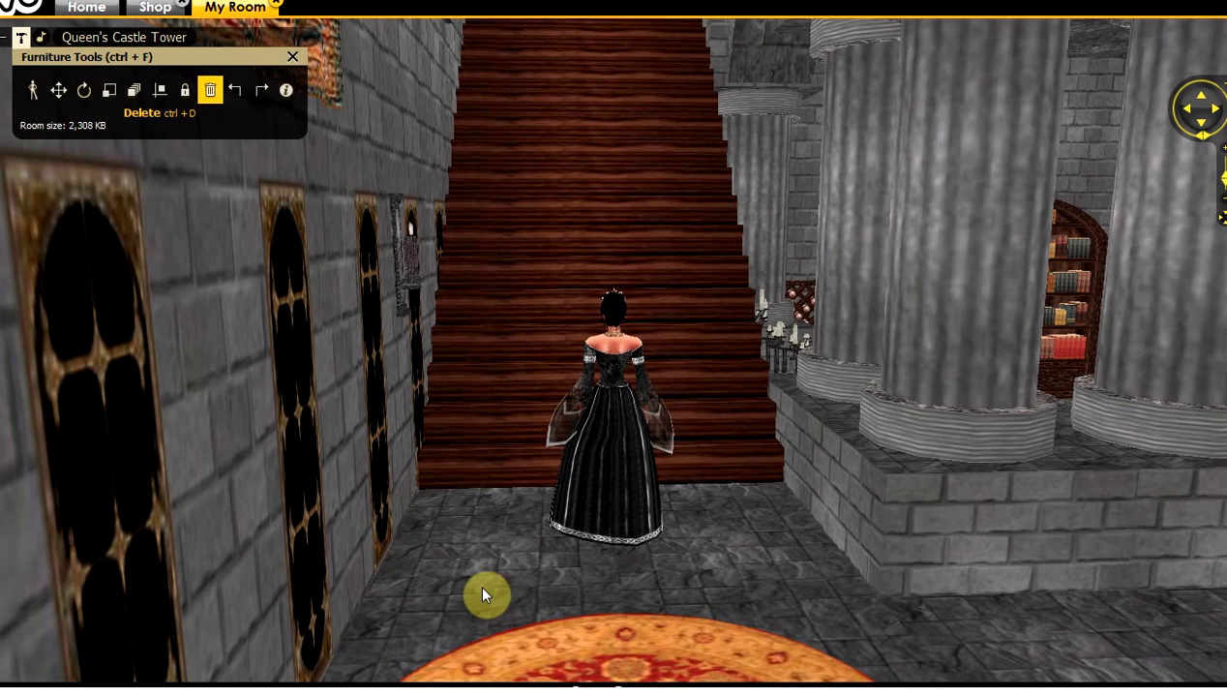
Walk the avatar to the red carpet in front of the arched wooden door and open the furniture inventory
left_click_drag(466, 581, 443, 601)
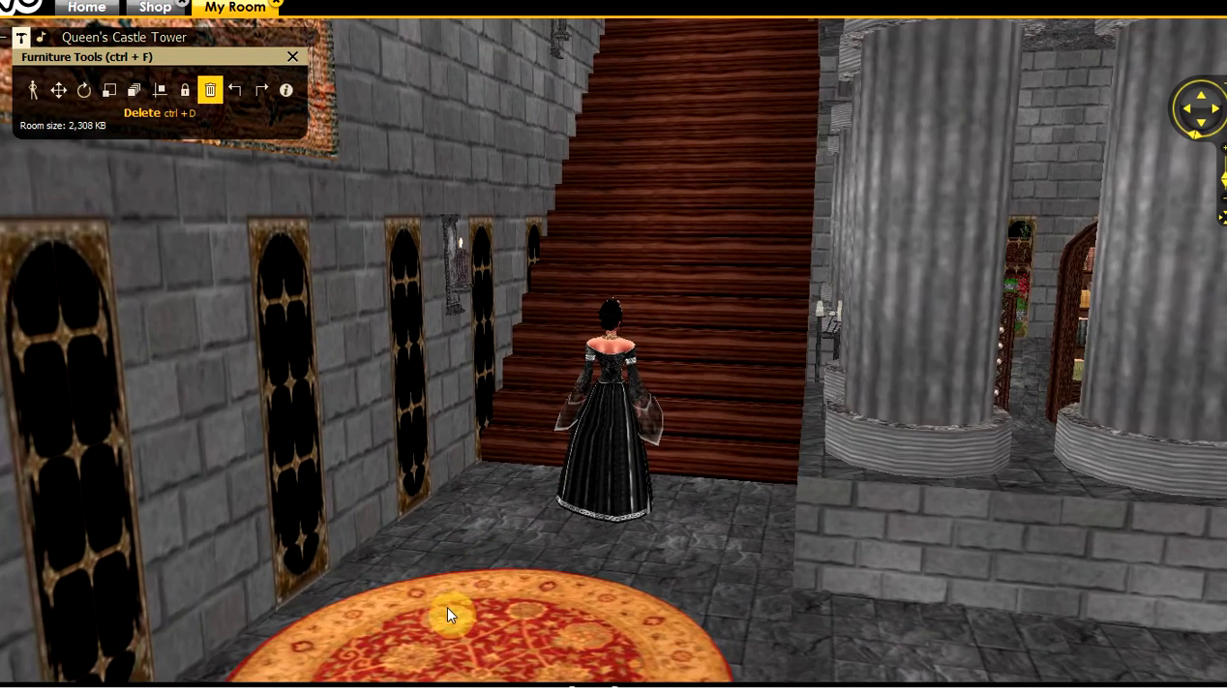
scroll(443, 601, "down", 5)
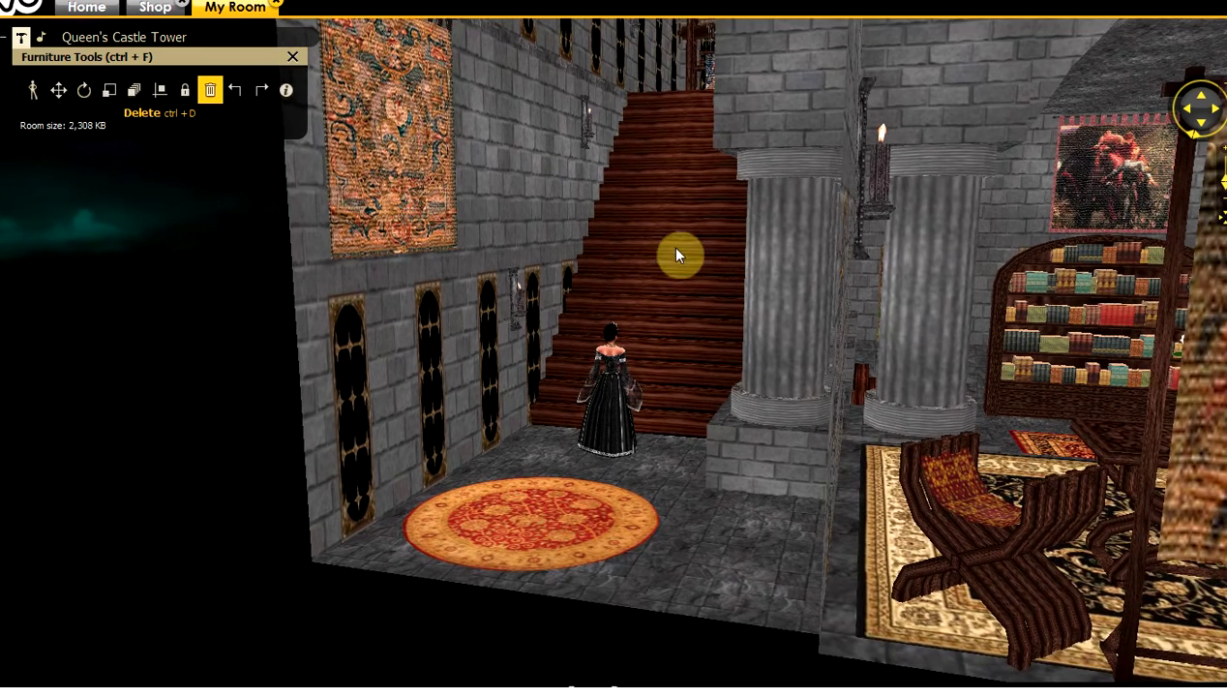
left_click_drag(726, 148, 728, 148)
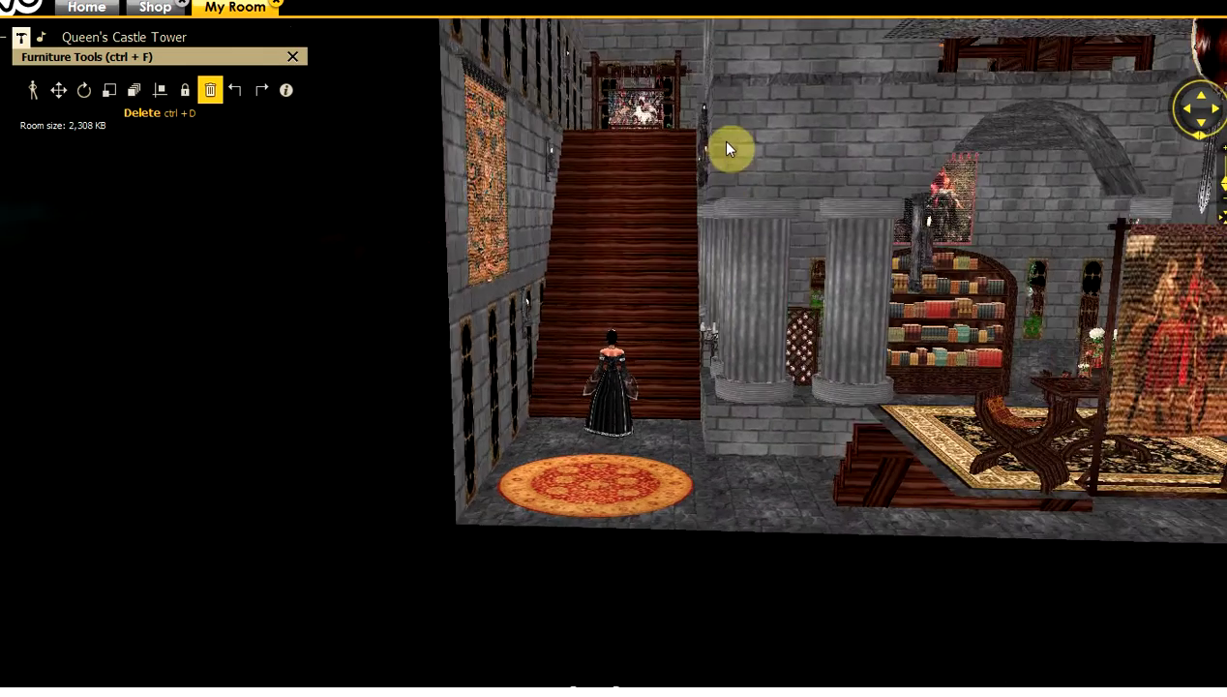
left_click(33, 89)
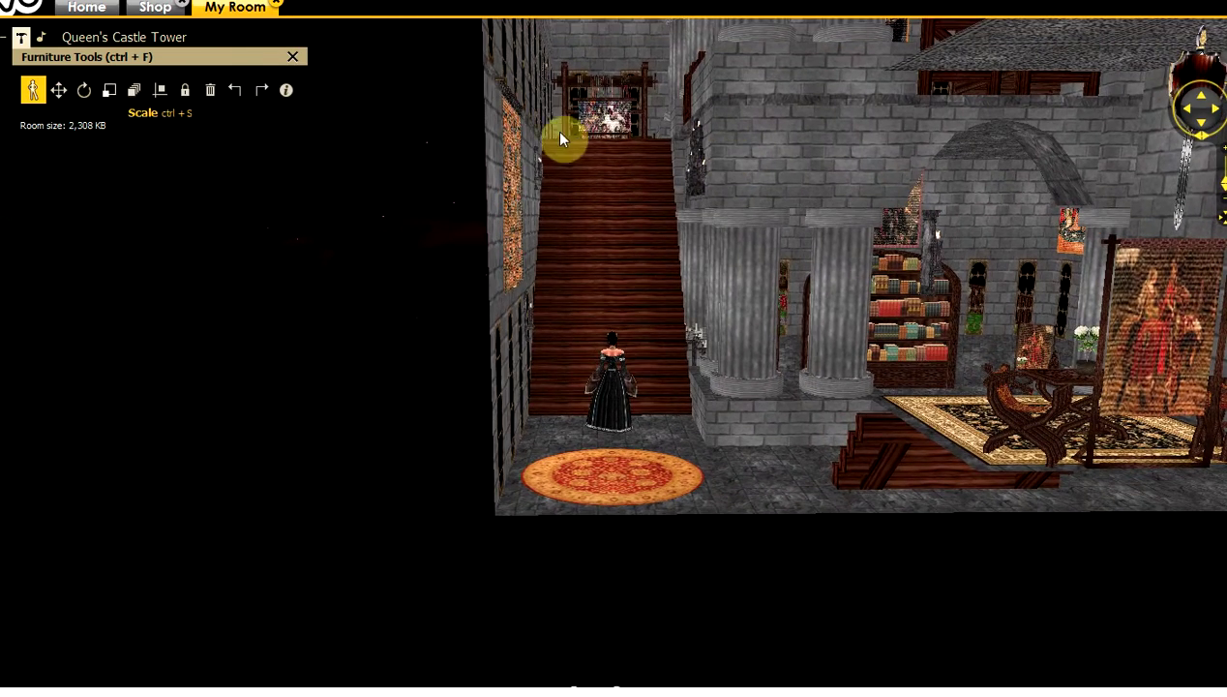
left_click(605, 135)
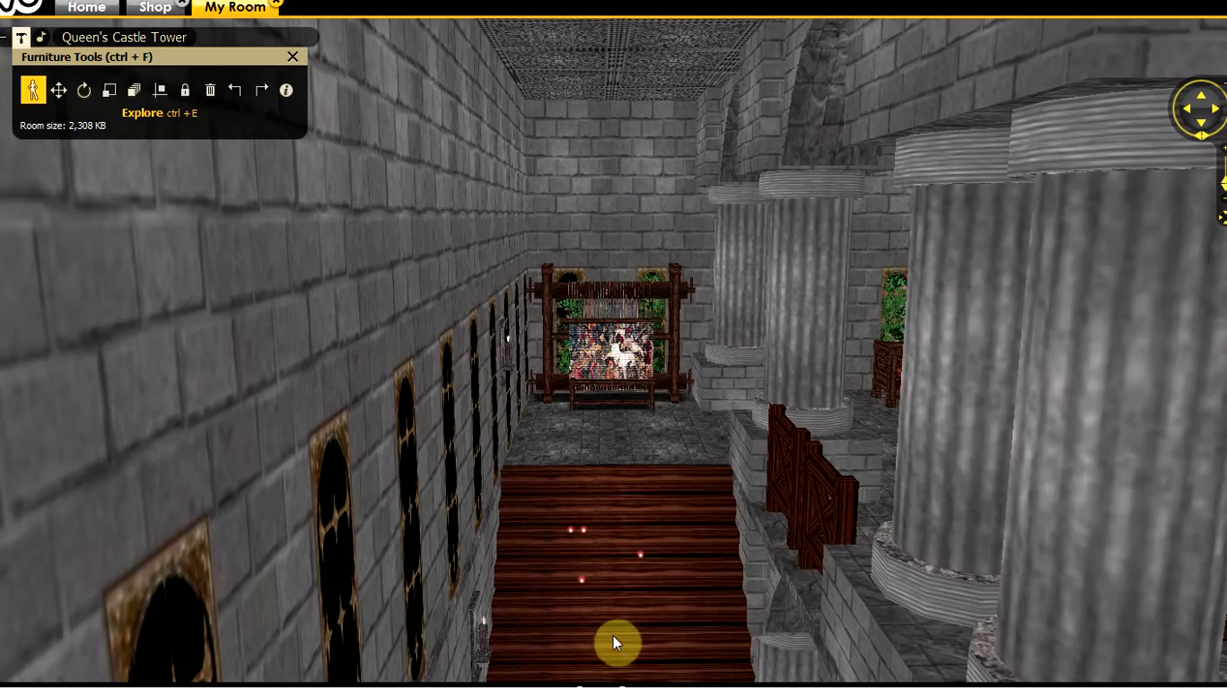
left_click(617, 640)
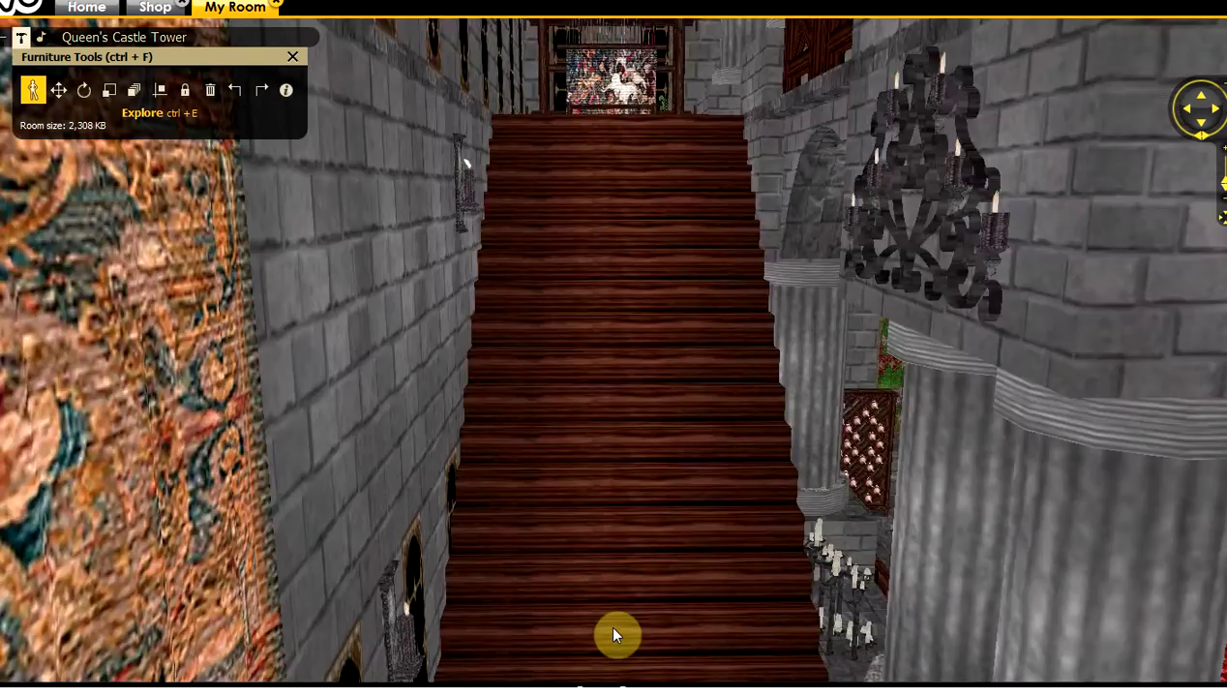
left_click(616, 636)
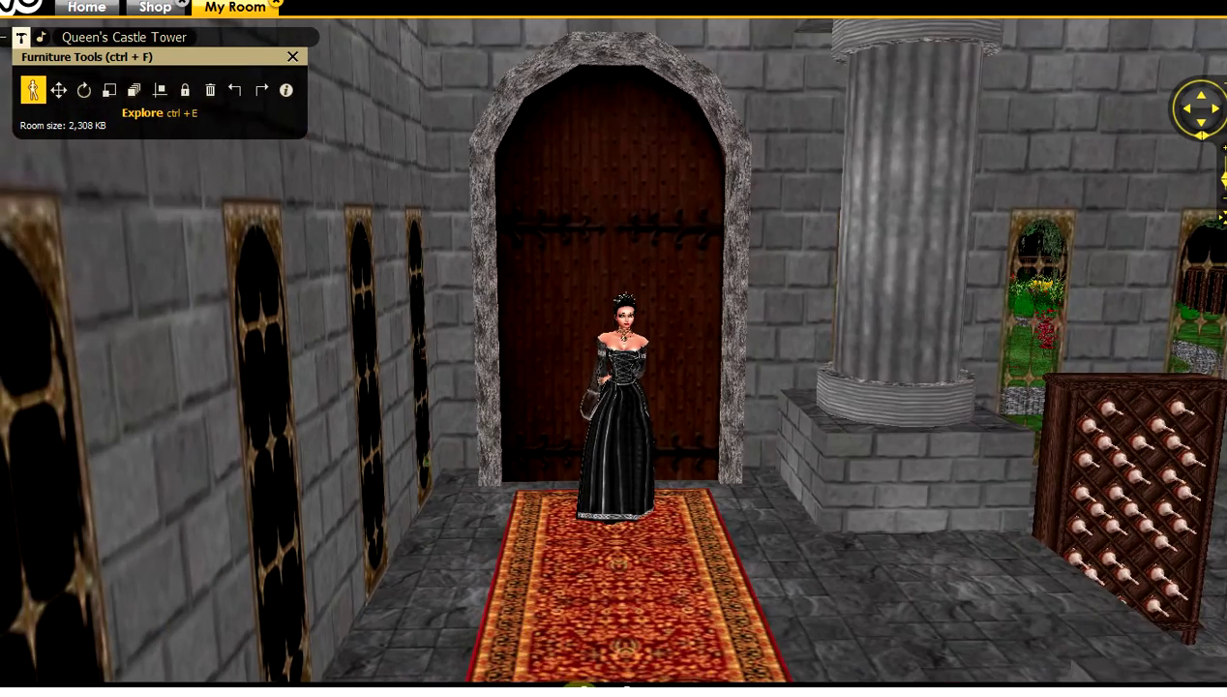
left_click(574, 655)
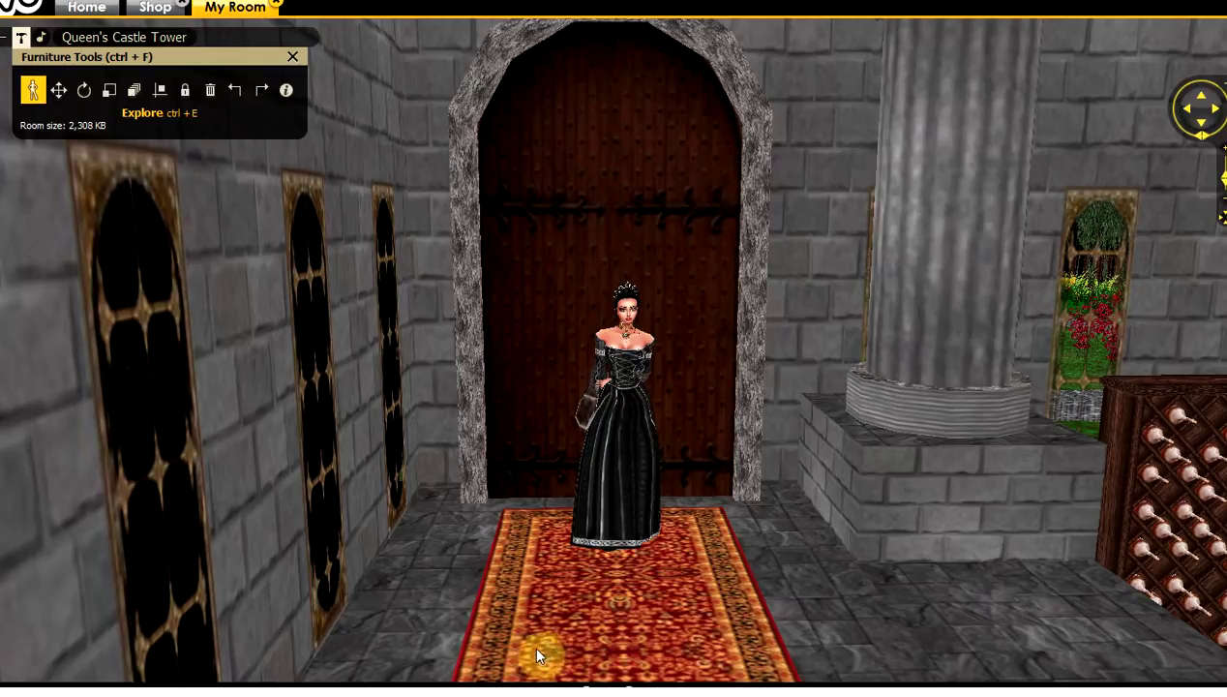
left_click(520, 655)
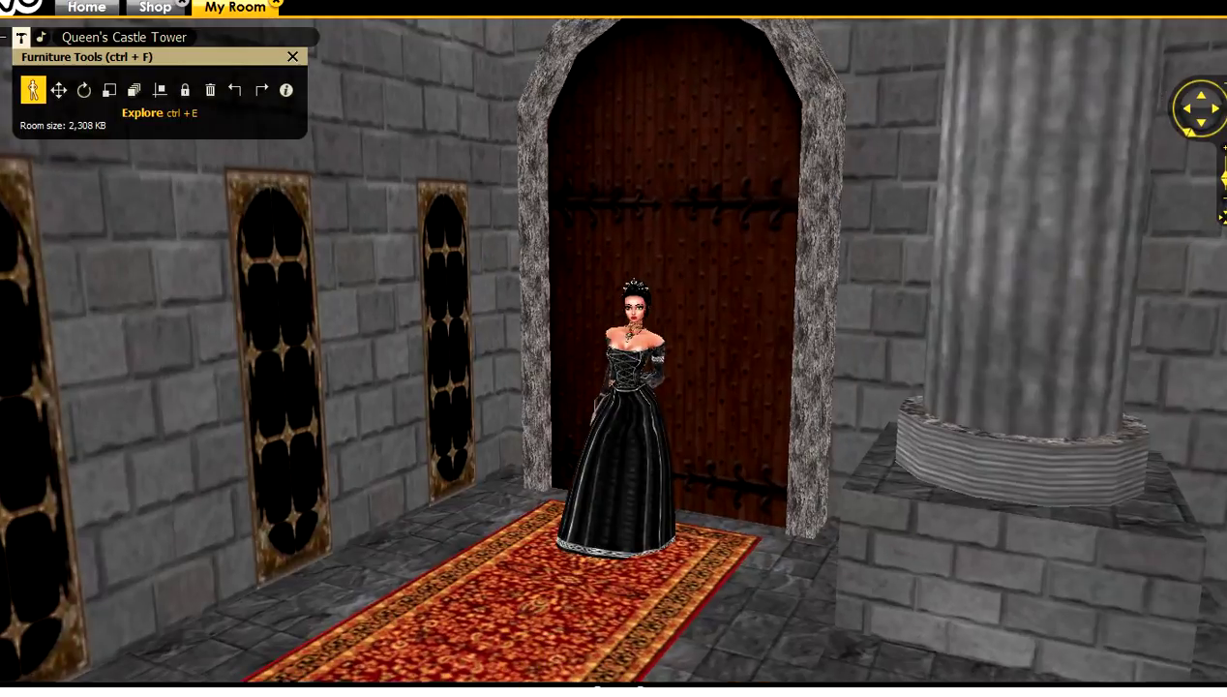
left_click(107, 692)
left_click(510, 567)
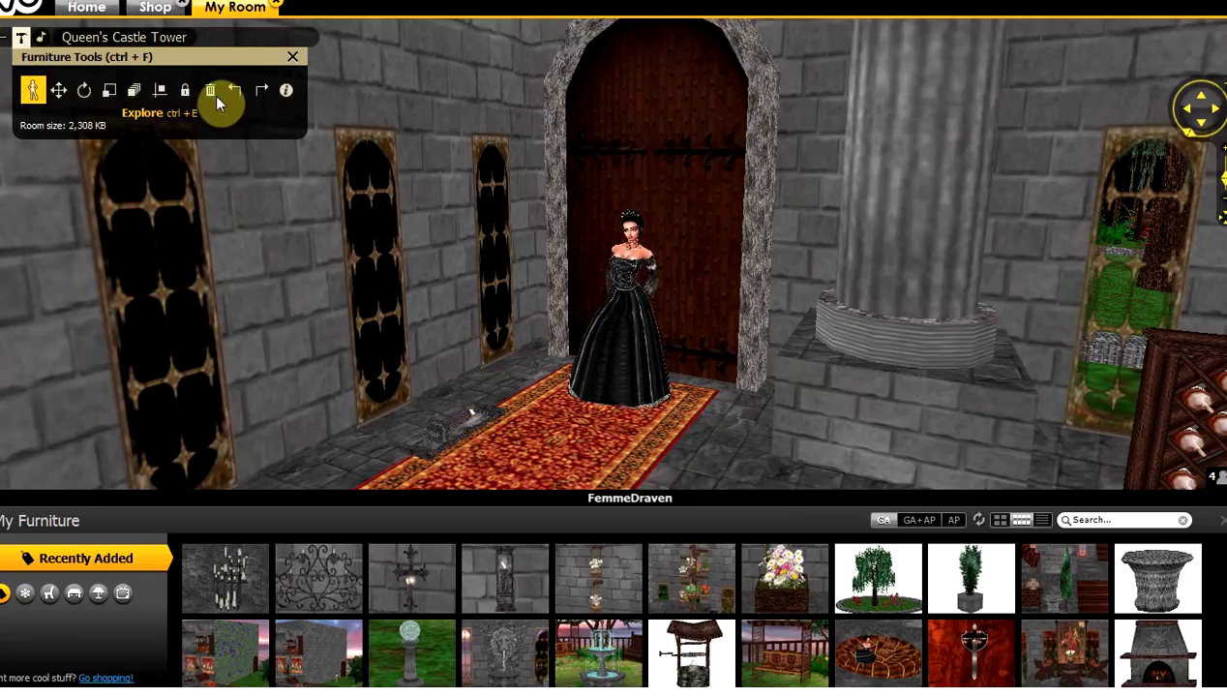
left_click(212, 93)
left_click(469, 441)
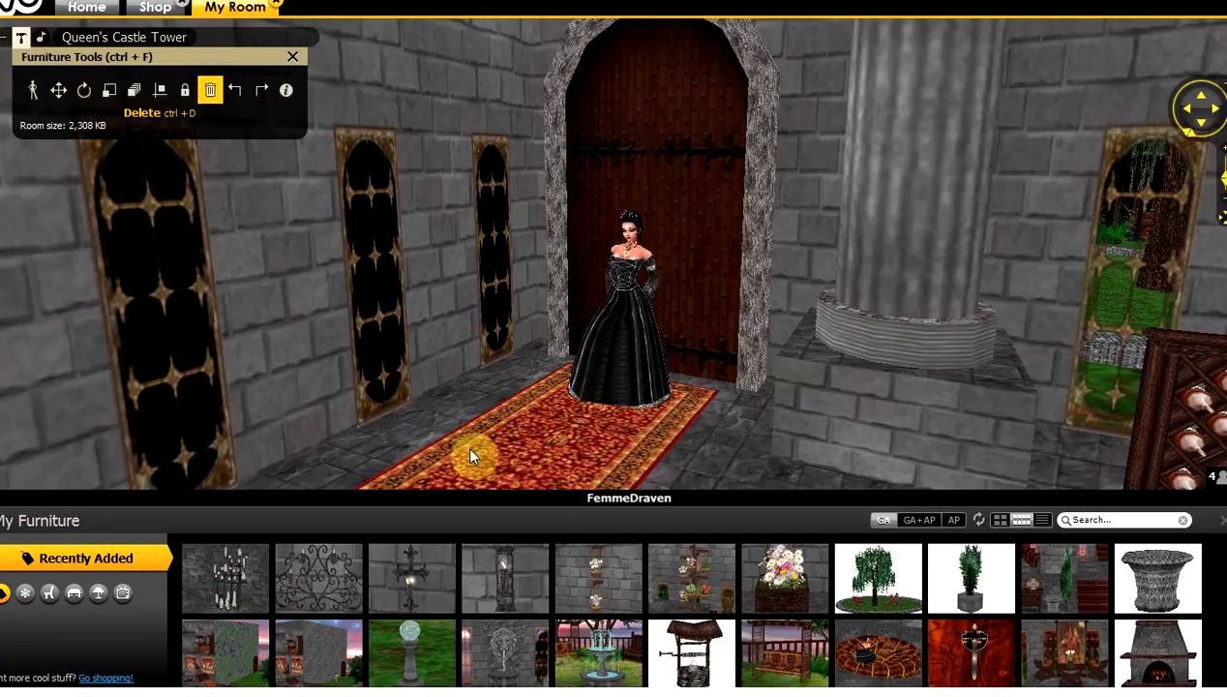
Add the cross-shaped sconce beside the red carpet and rotate it from lying flat to standing upright
left_click(414, 577)
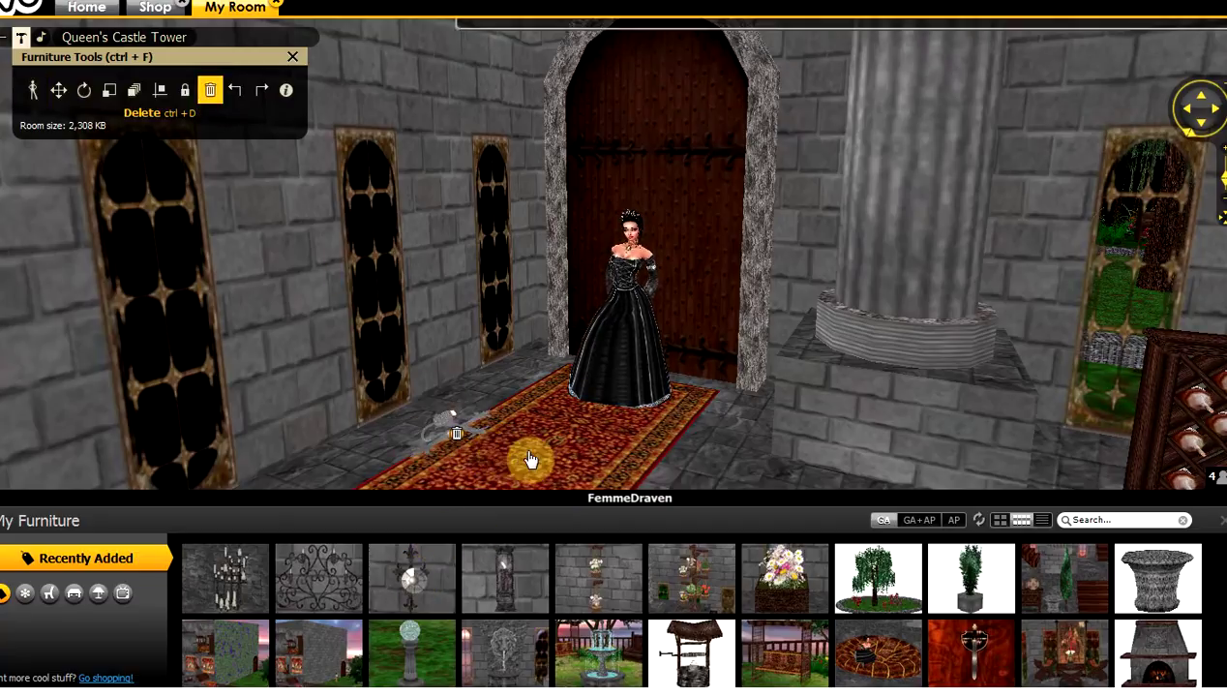
left_click(84, 90)
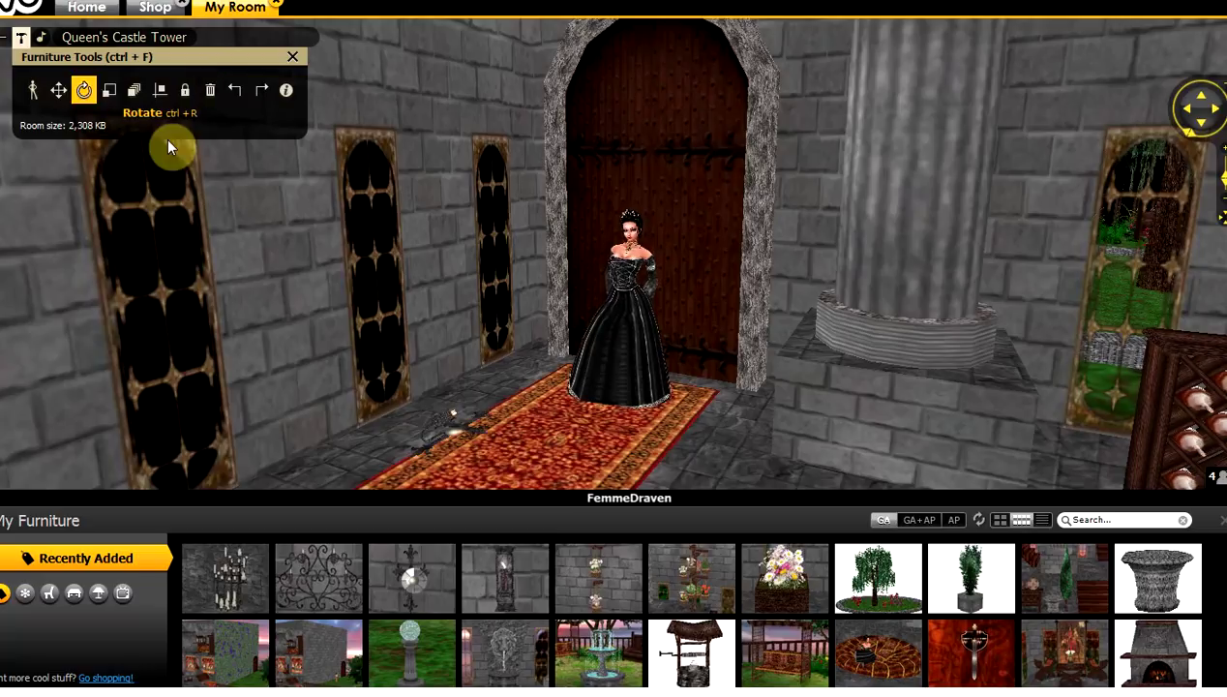
left_click(448, 433)
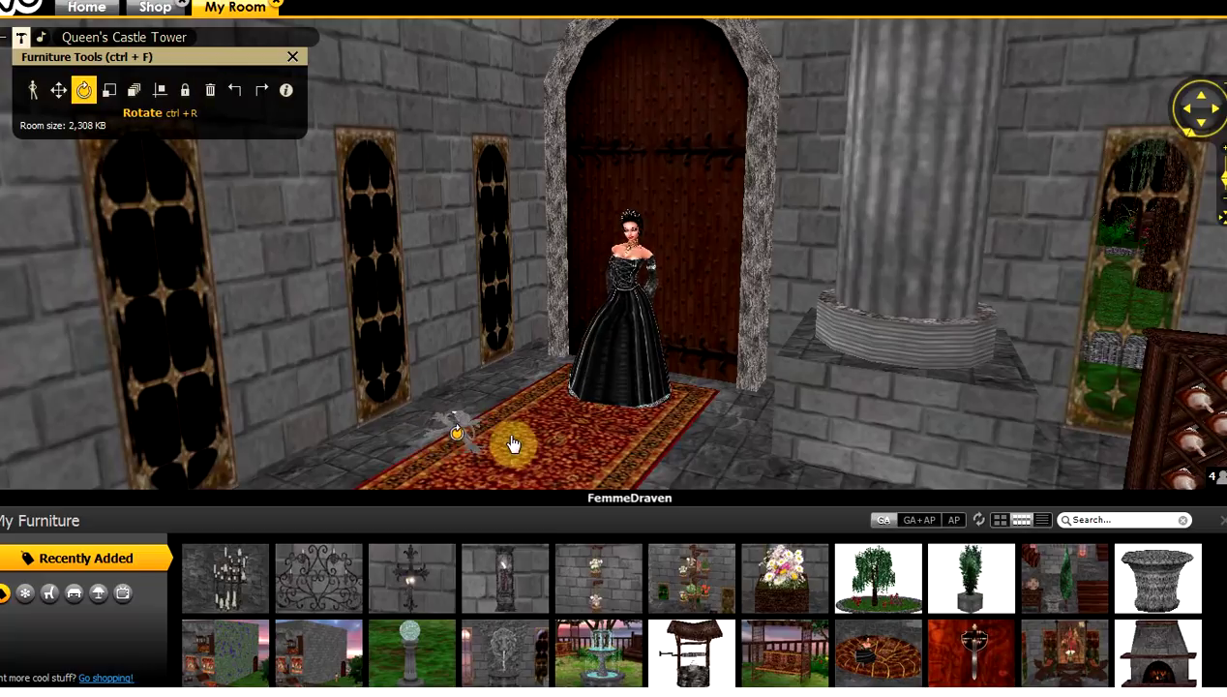
left_click_drag(513, 444, 570, 438)
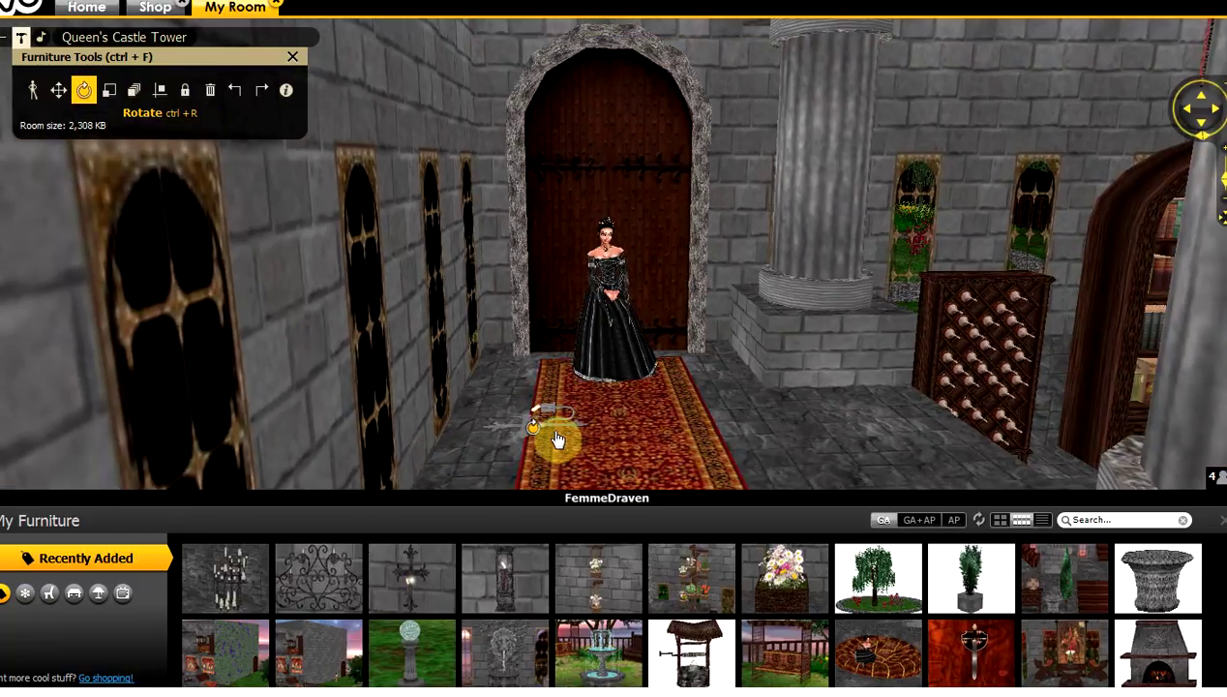
mouse_move(548, 440)
left_mouse_down()
mouse_move(534, 442)
mouse_move(548, 442)
left_mouse_up()
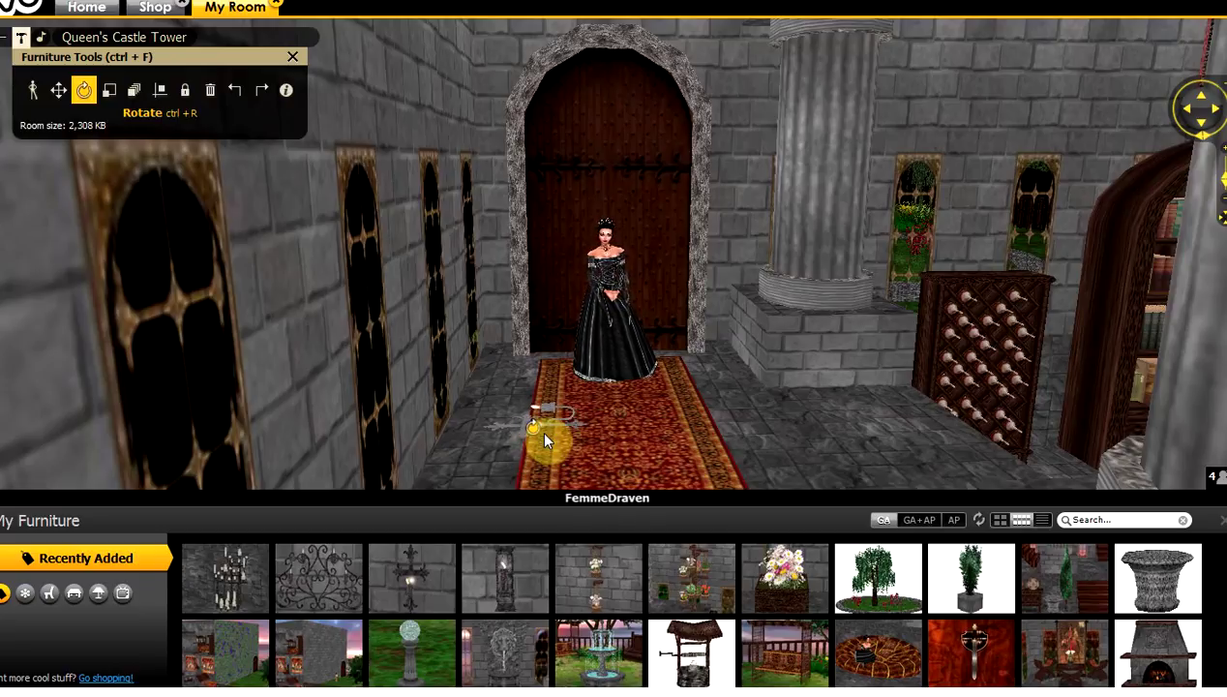
left_click_drag(547, 442, 619, 459)
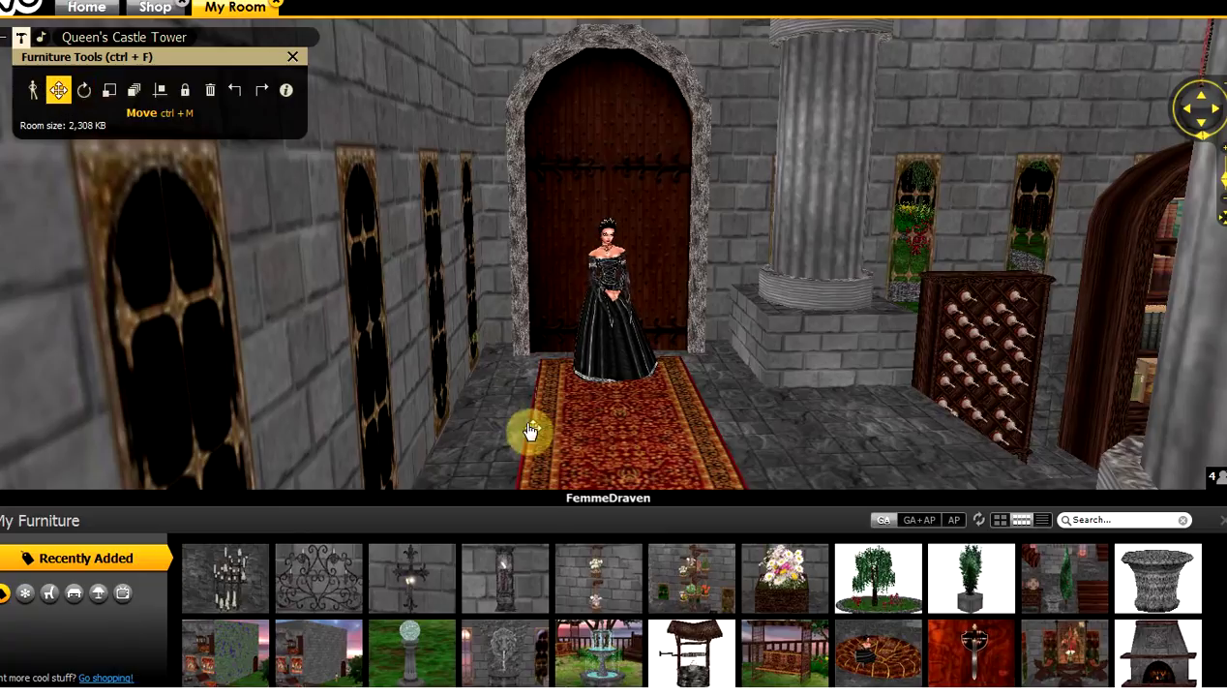
Raise the upright cross-shaped sconce off the floor and shift it sideways to the gap between the two windows nearest the door
left_click_drag(531, 432, 478, 435)
left_click_drag(453, 443, 377, 448)
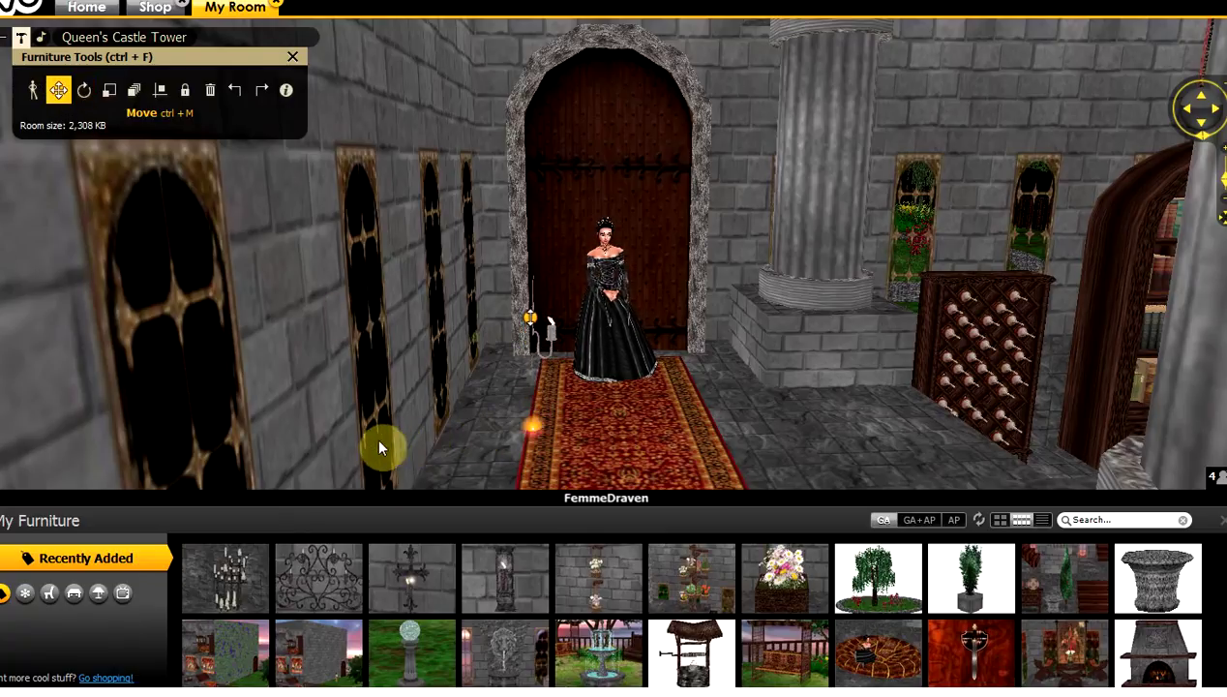
left_click_drag(601, 433, 453, 423)
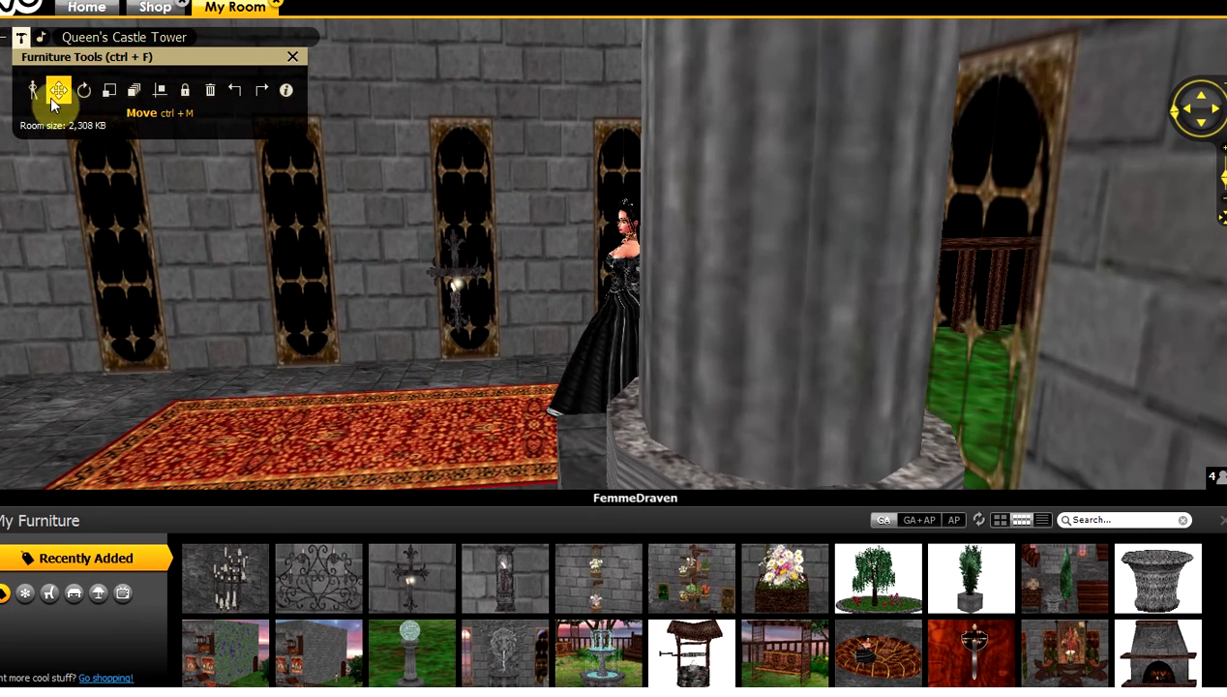
left_click_drag(474, 314, 529, 259)
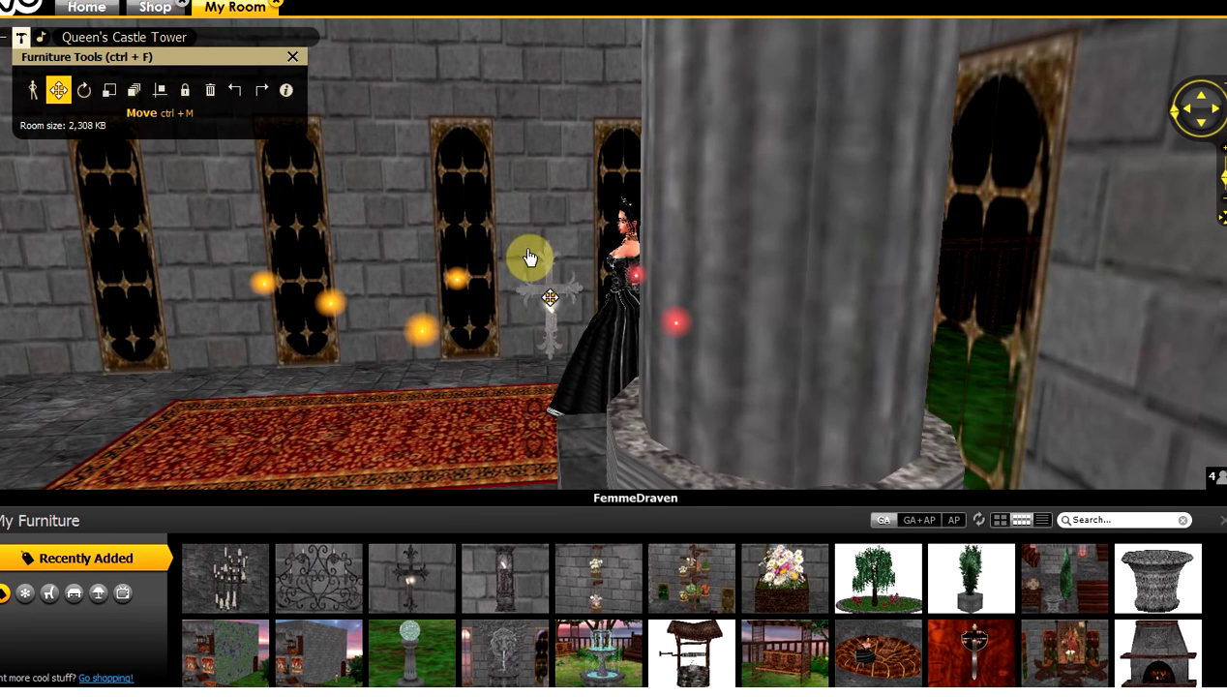
Push the raised cross-shaped sconce back against the window wall, checking its position from the front and the side
left_click_drag(453, 387, 386, 333)
left_click(539, 426)
left_click_drag(535, 415, 377, 389)
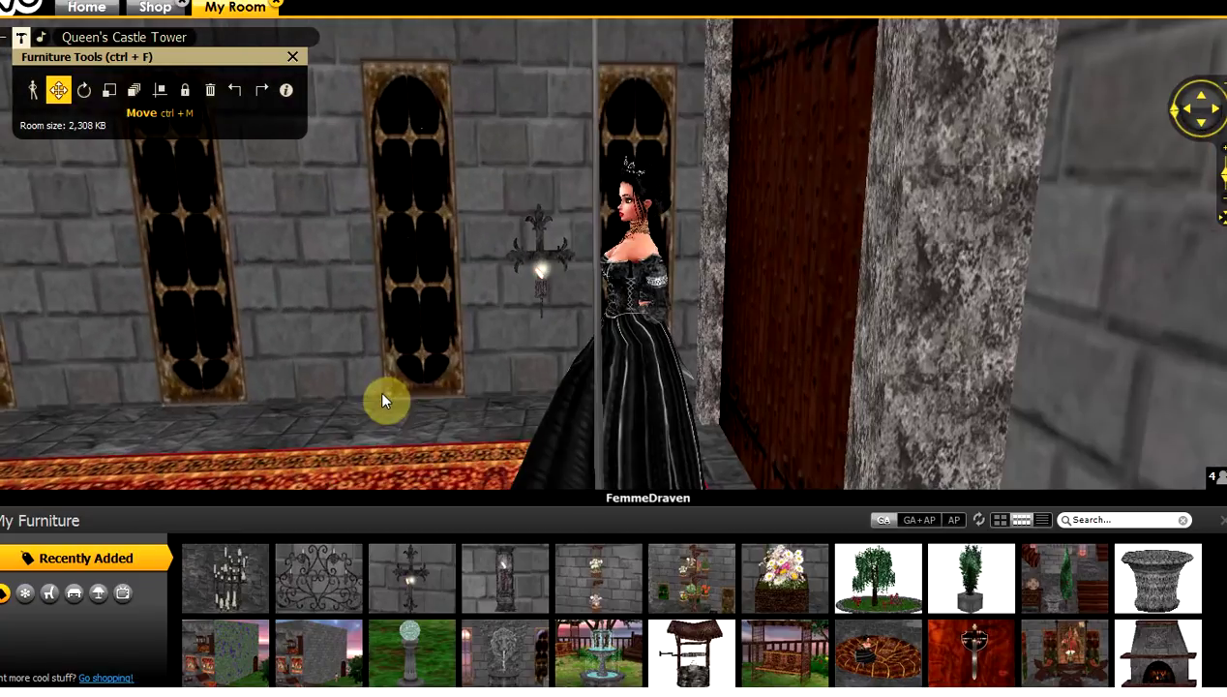
left_click(541, 271)
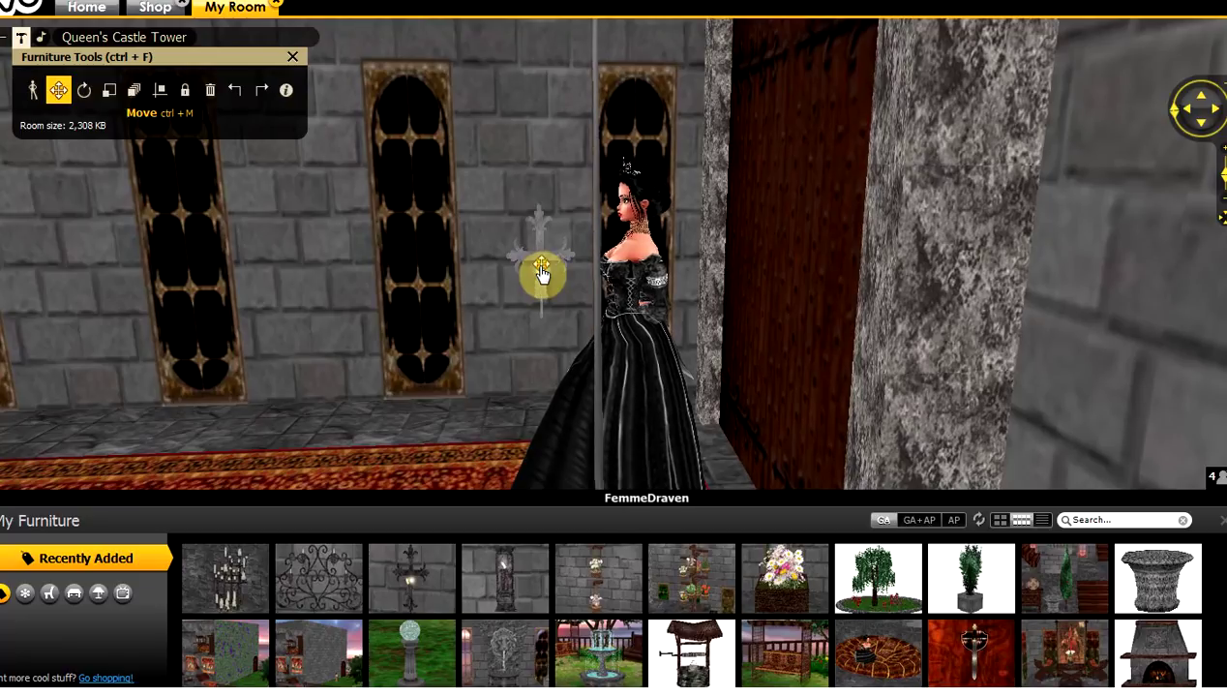
left_click_drag(542, 272, 674, 287)
scroll(675, 289, "up", 1)
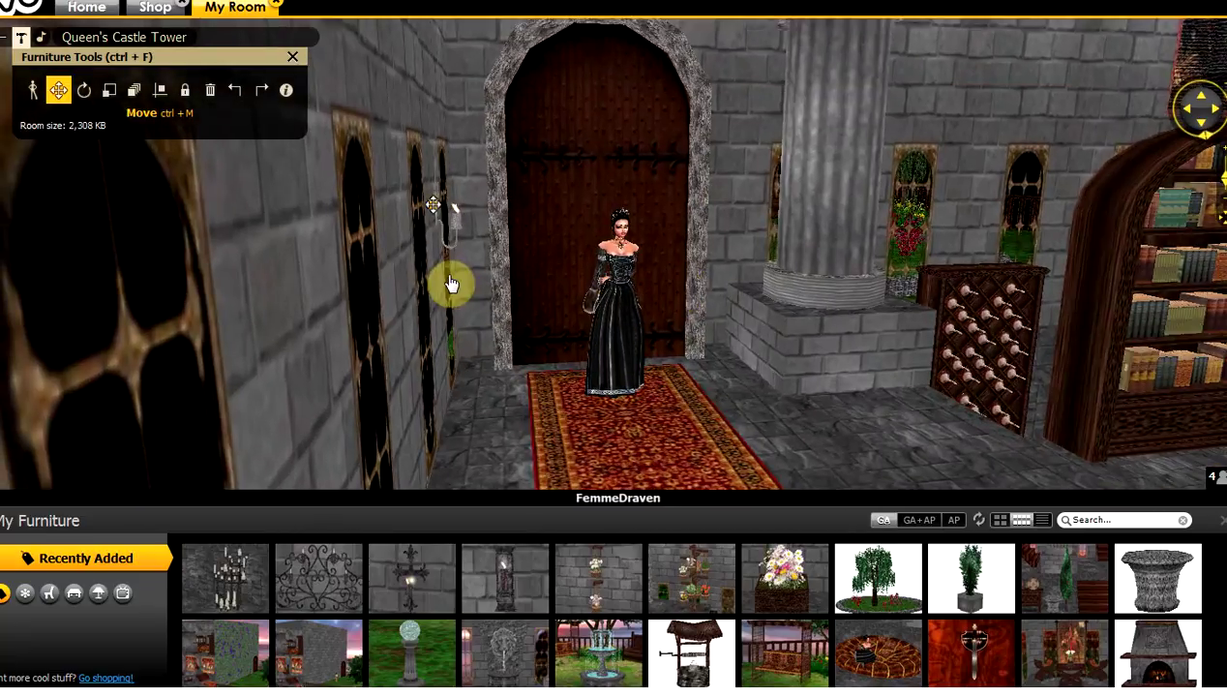
Rotate the cross-shaped sconce to turn its back flat to the window wall and inspect its angle up close
left_click(83, 91)
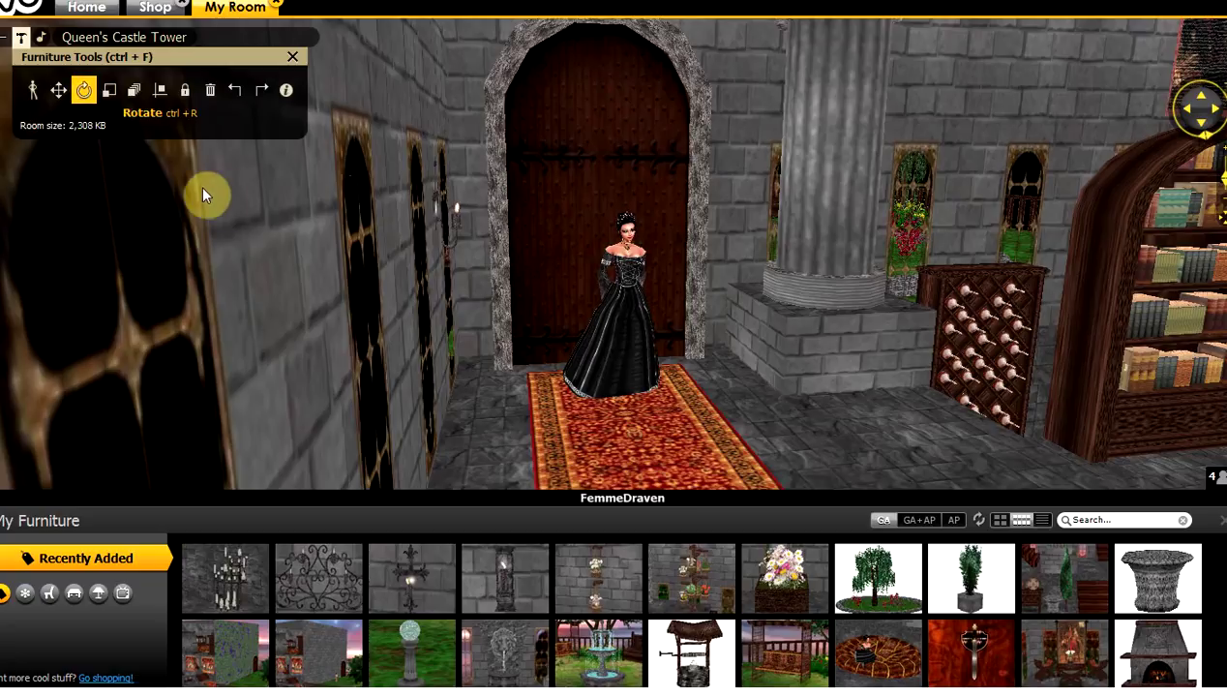
left_click(444, 289)
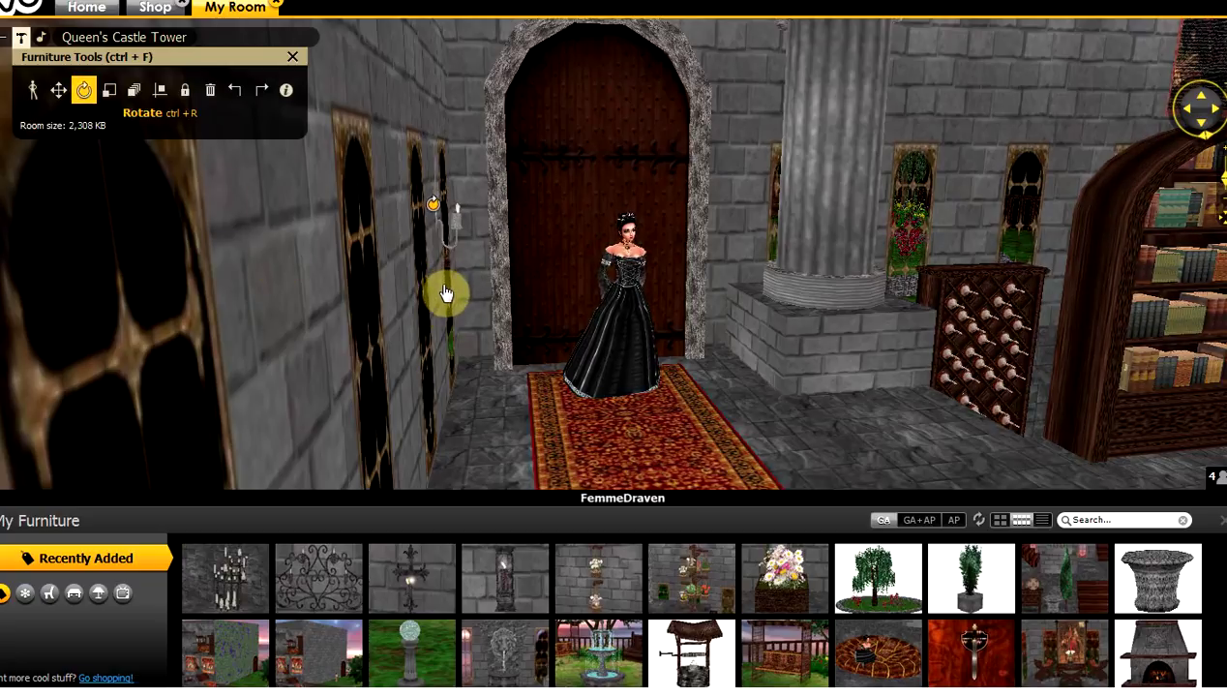
left_click_drag(444, 289, 458, 240)
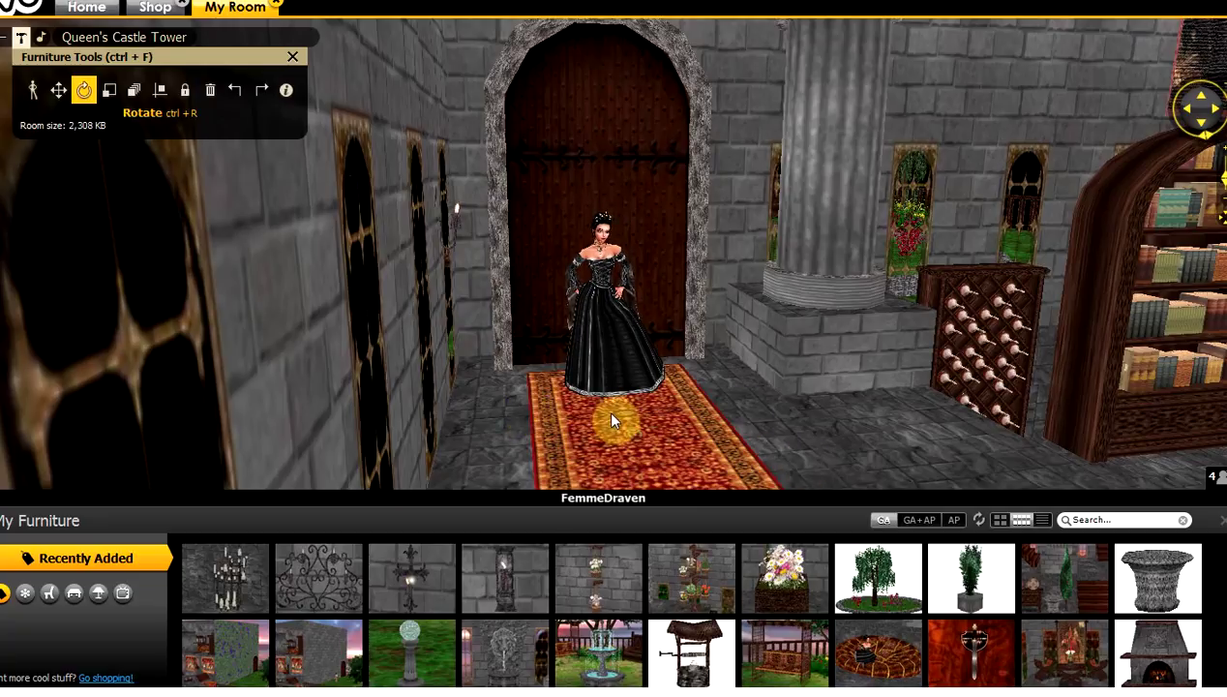
left_click_drag(521, 379, 419, 320)
scroll(1121, 159, "up", 3)
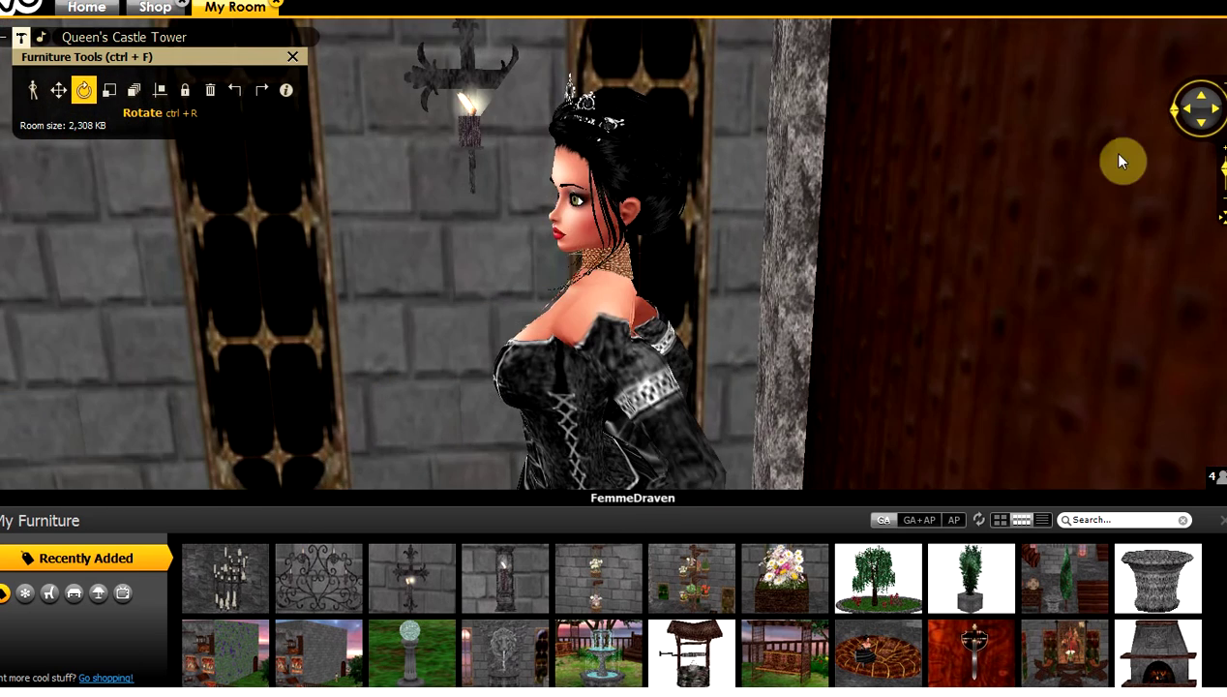
left_click(1200, 97)
left_click_drag(749, 327, 802, 327)
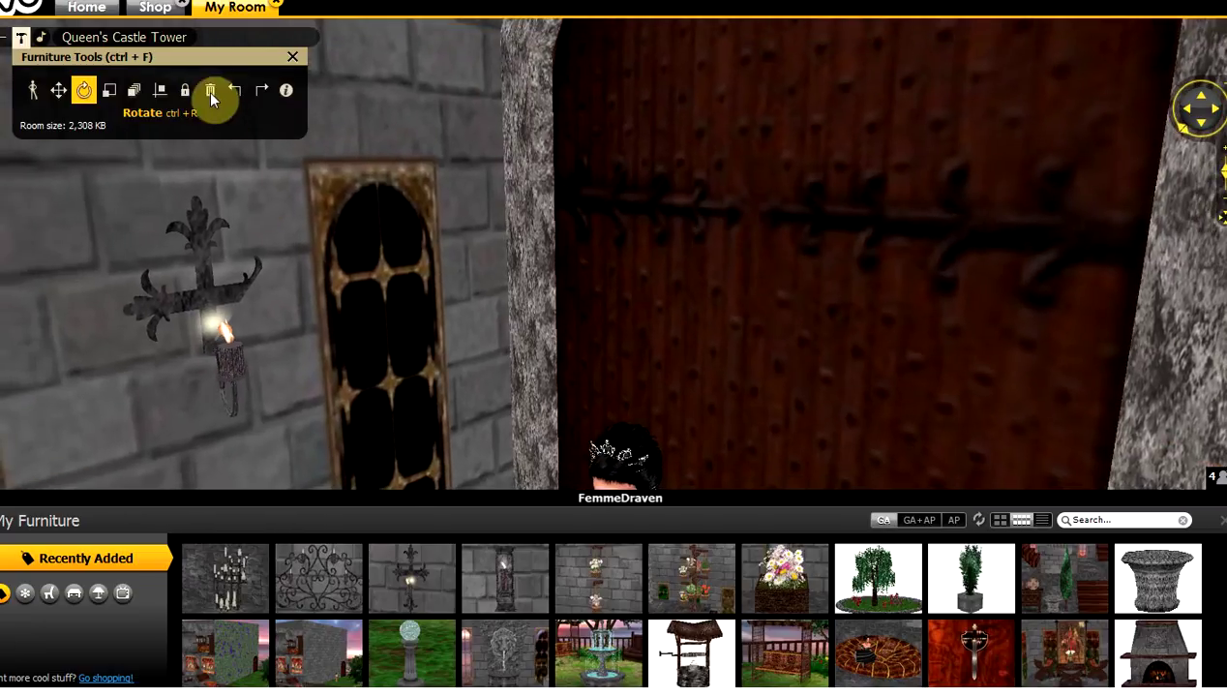
Delete the cross-shaped sconce from the window wall and close the furniture inventory
left_click(205, 289)
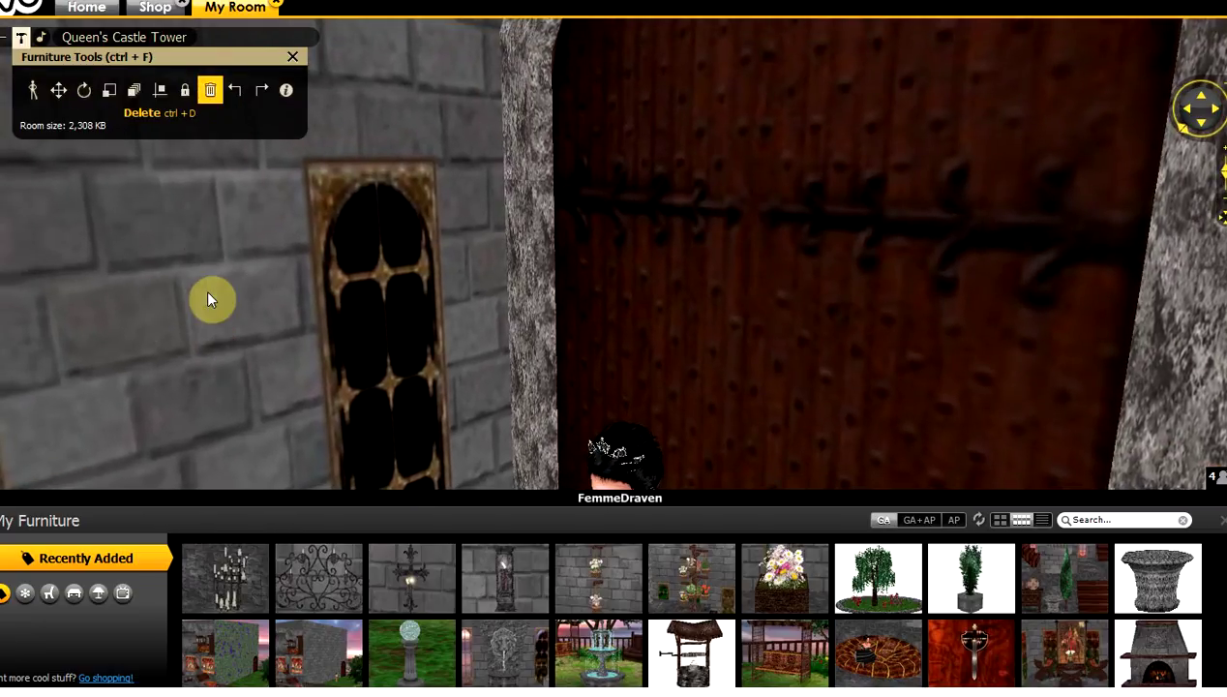
left_click(1219, 526)
scroll(738, 482, "down", 5)
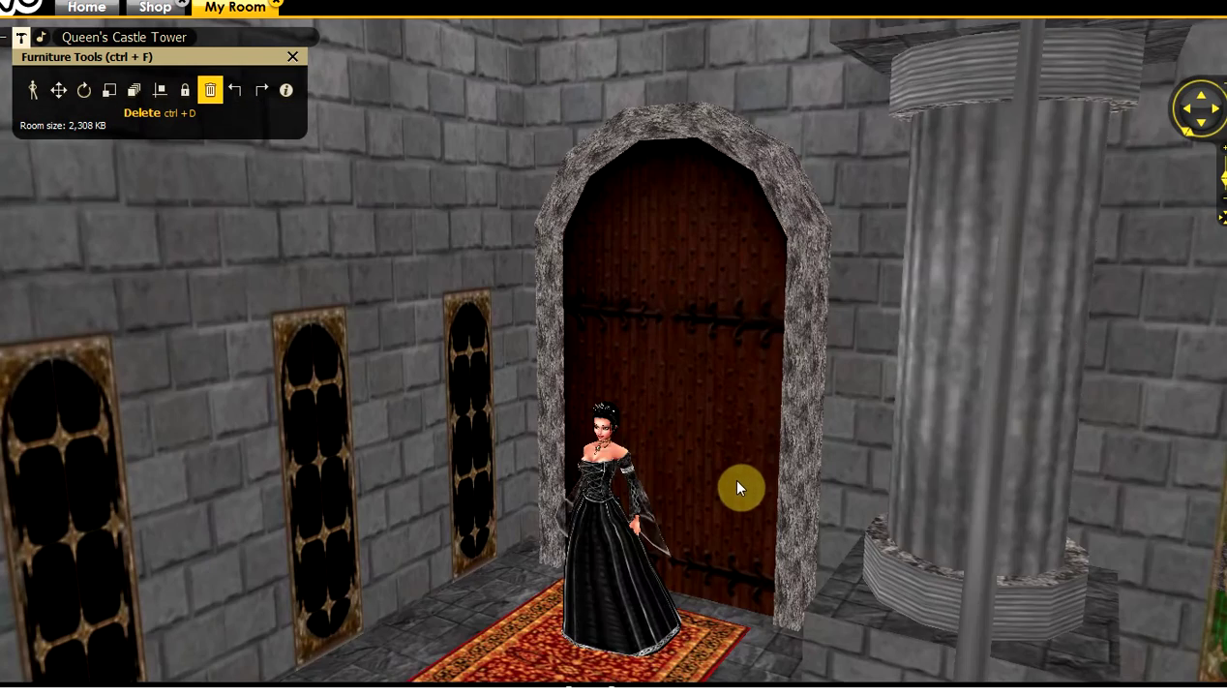
scroll(725, 476, "up", 2)
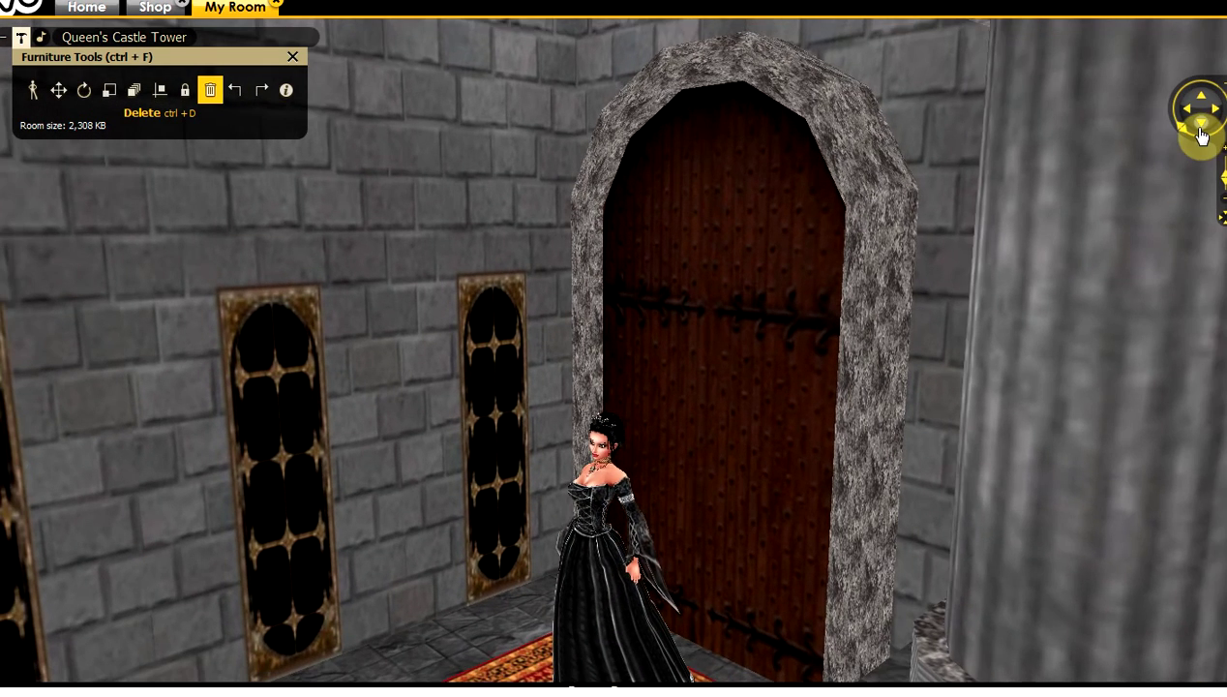
left_click(1201, 126)
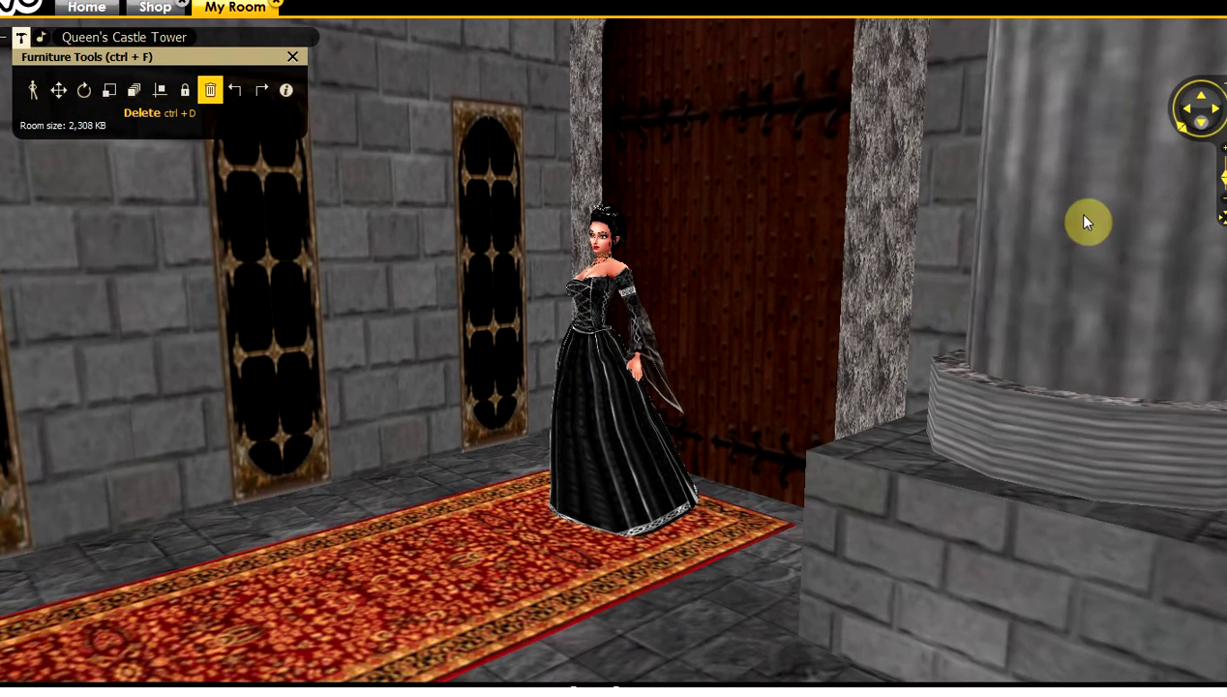
left_click_drag(1084, 219, 985, 321)
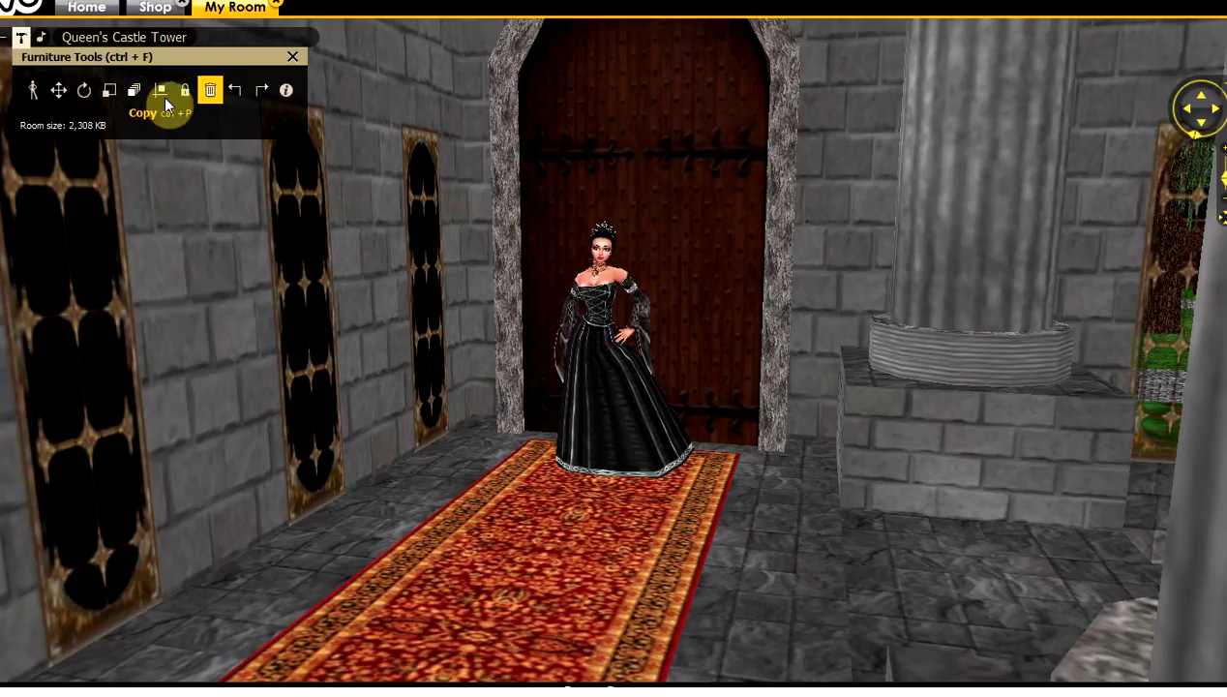
key("Left")
key("Left")
key("Left")
key("Left")
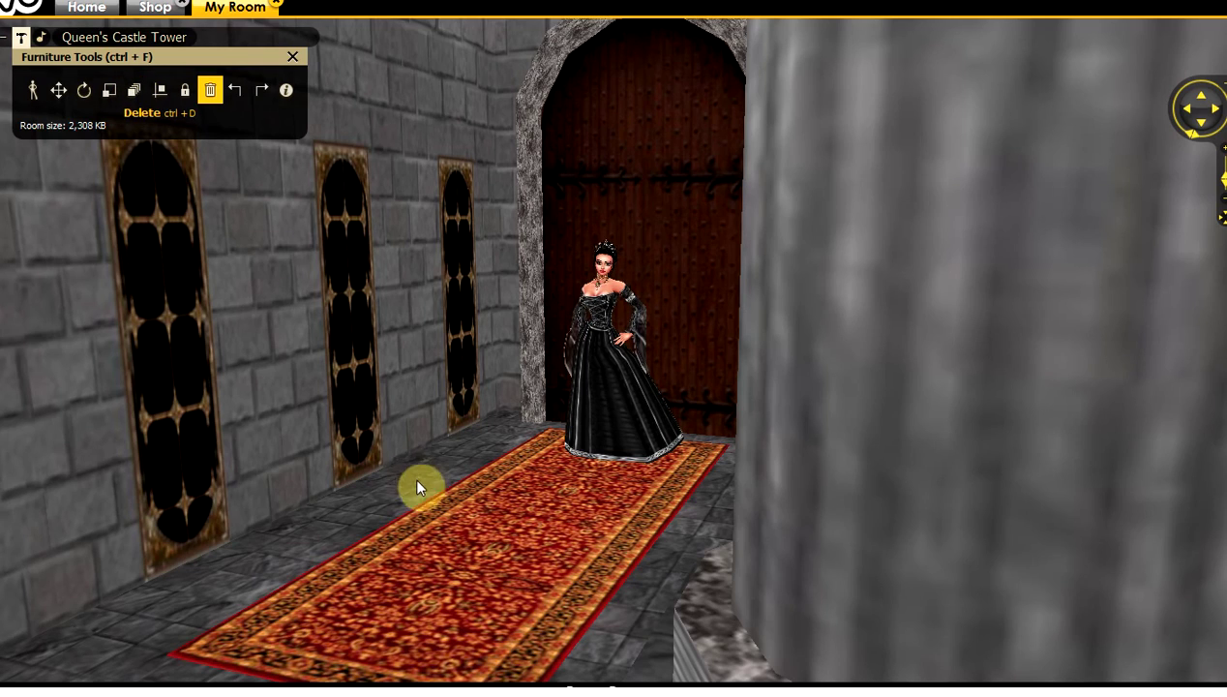
Walk the avatar from the door to the foot of the wooden staircase and examine the candle sconce between the windows
mouse_move(415, 479)
left_mouse_down()
mouse_move(419, 495)
mouse_move(398, 496)
left_mouse_up()
scroll(419, 497, "down", 5)
left_click_drag(45, 398, 95, 388)
left_click(105, 391)
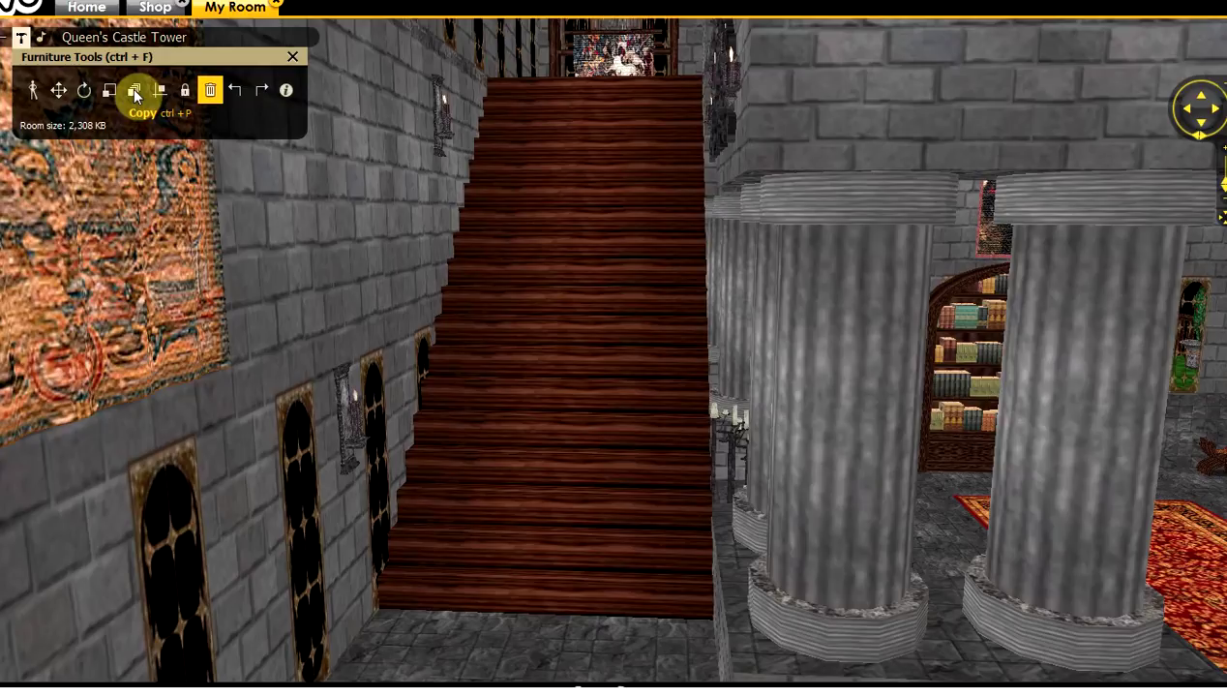
left_click(34, 90)
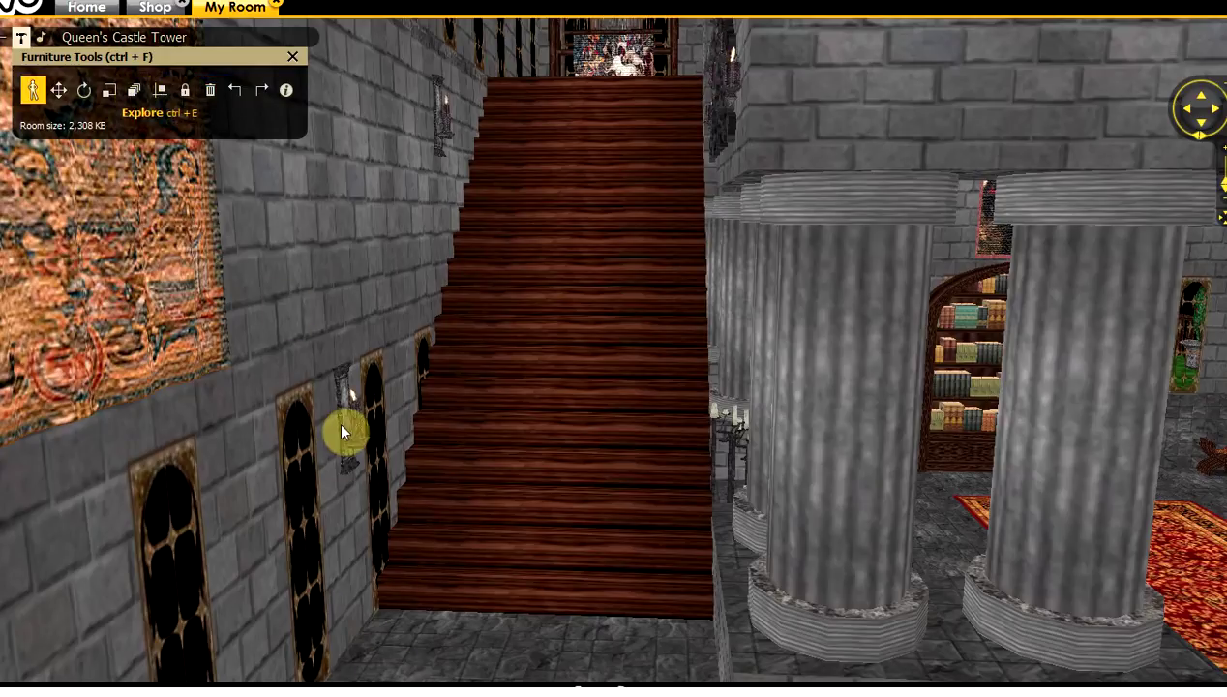
left_click(527, 608)
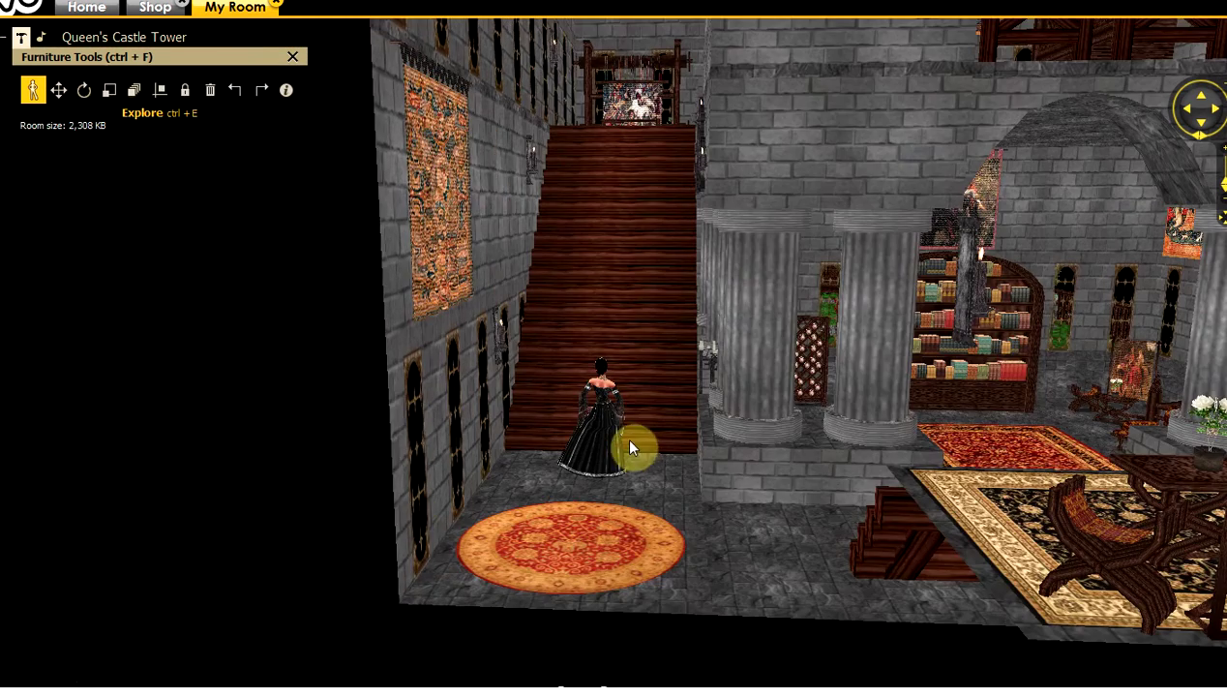
left_click_drag(629, 447, 558, 402)
scroll(558, 396, "up", 4)
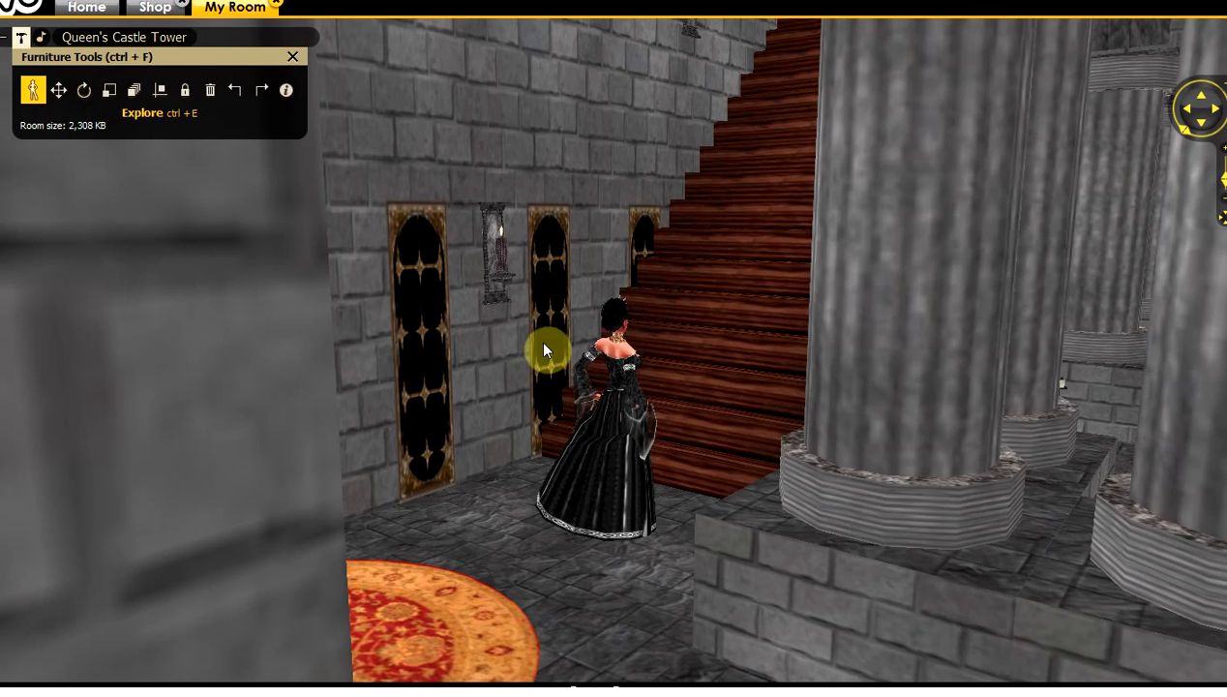
scroll(475, 236, "up", 2)
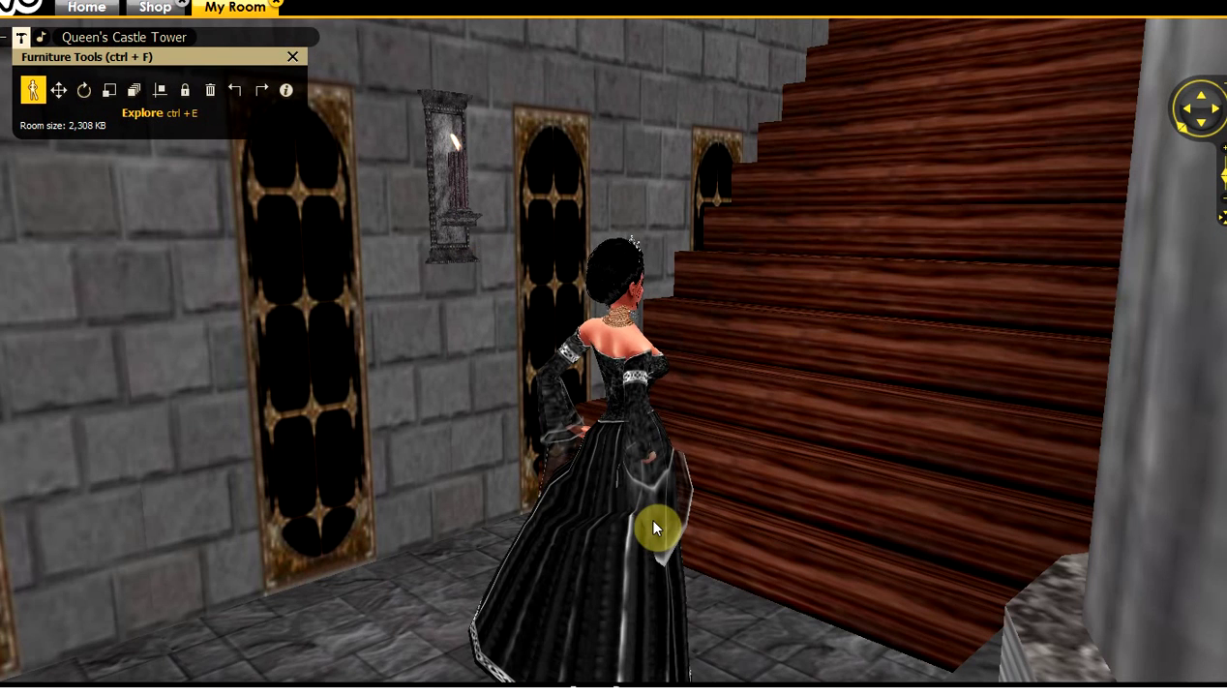